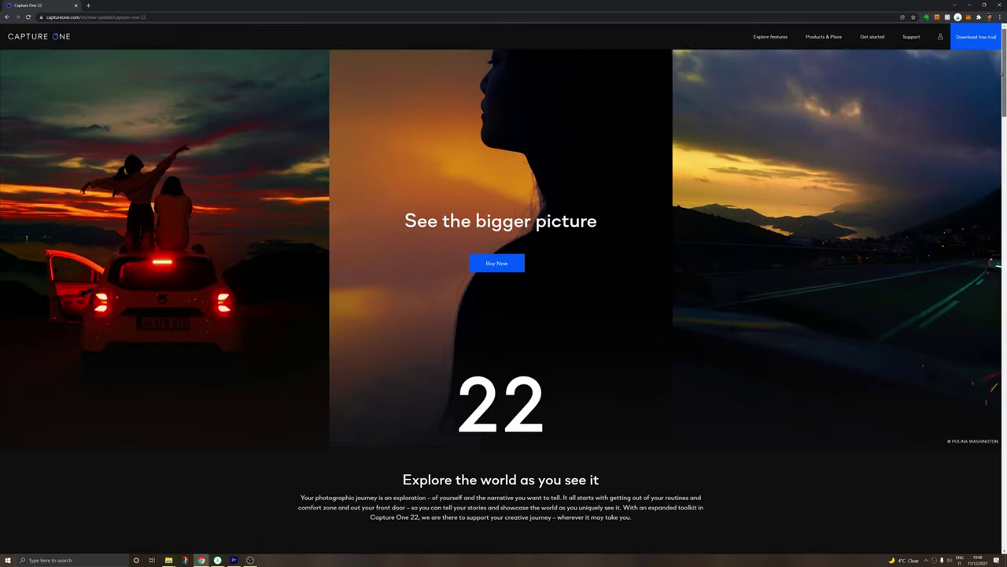
Step: Scroll the Capture One 22 product page down to the multi-row stitching and HDR sections
scroll(504, 290, down, 4)
scroll(504, 299, down, 6)
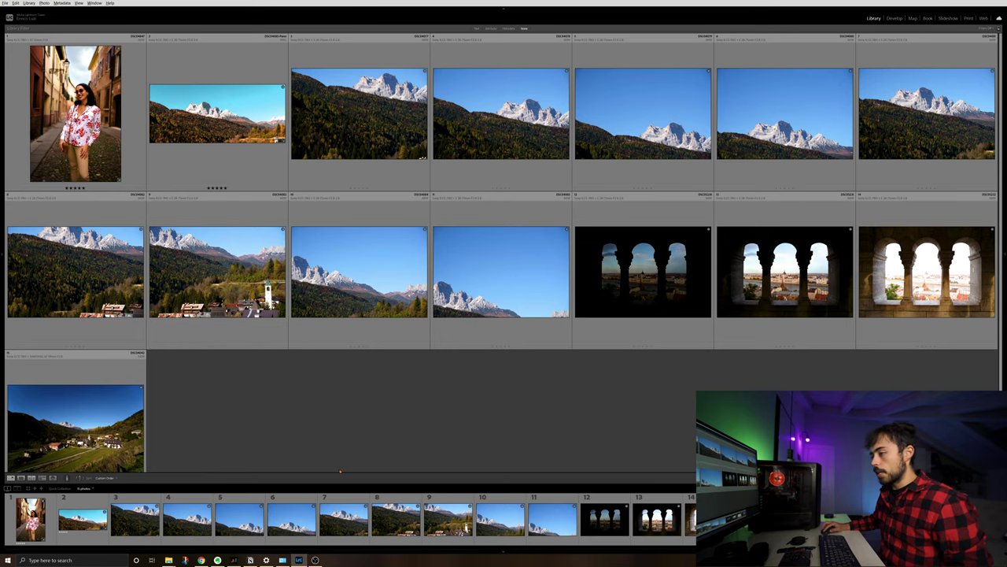
Step: Bring up the Windows Start menu app tiles over Lightroom Classic
key(super+d)
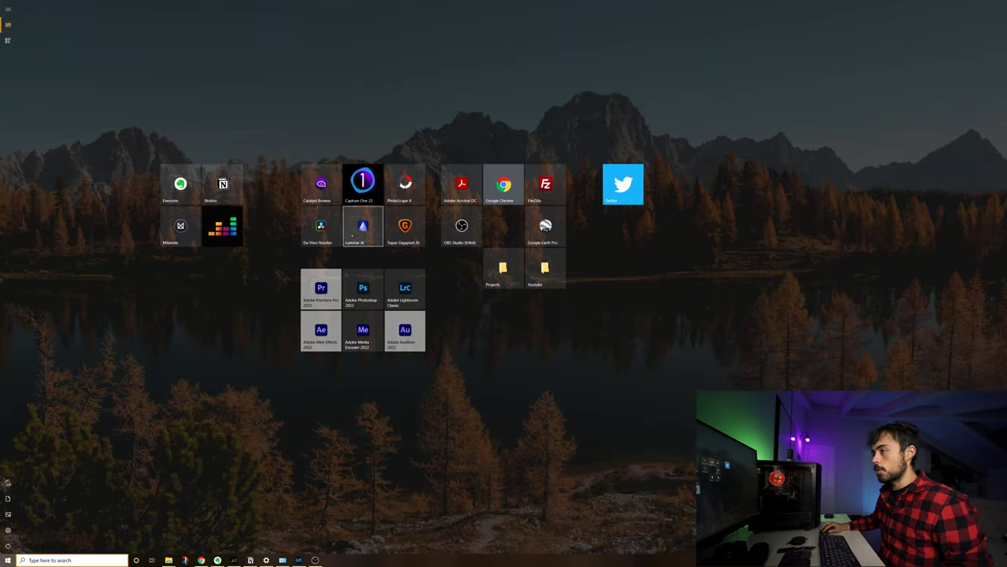
Step: Dismiss the Start menu so Capture One 22 shows its 16-photo catalog
key(super+d)
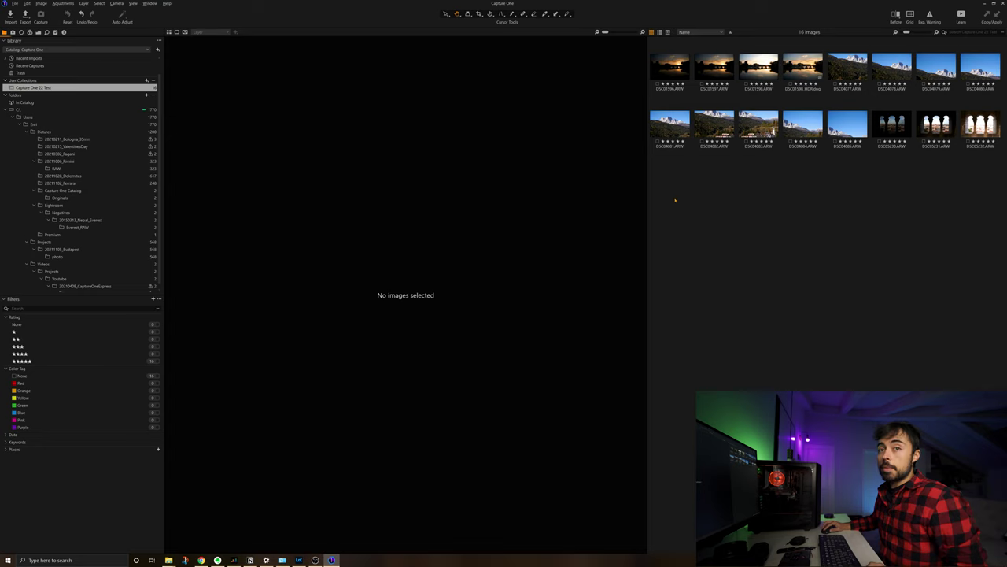
Step: Open DSC05231 and cycle through the Capture, Color, Exposure and Details tools, ending on Lens Correction
click(936, 125)
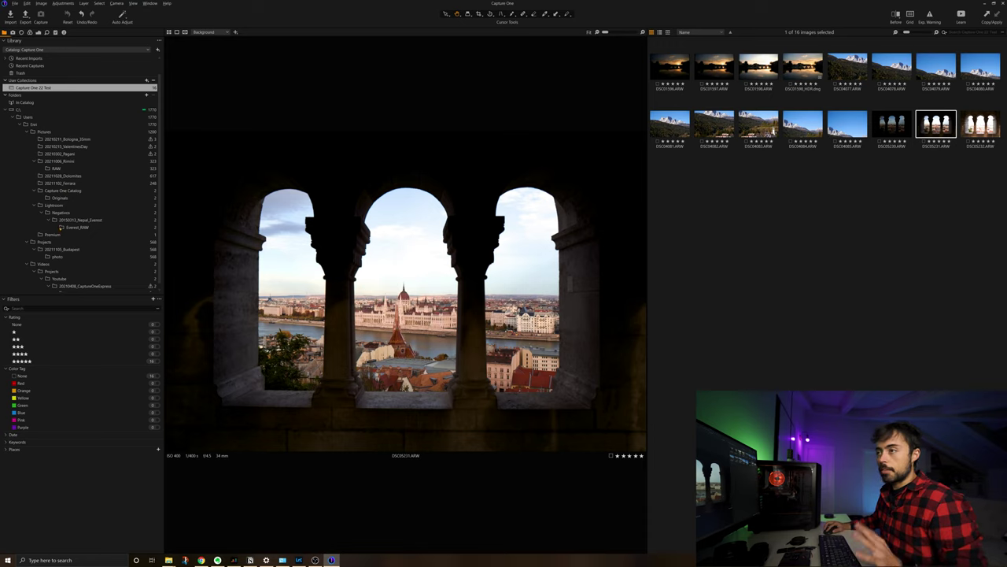
click(30, 32)
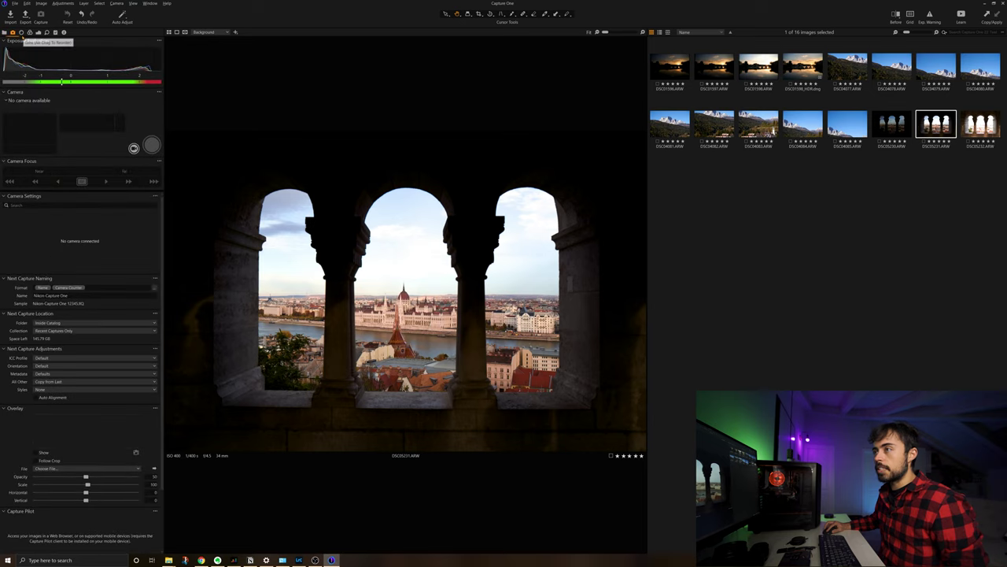
click(21, 32)
click(30, 33)
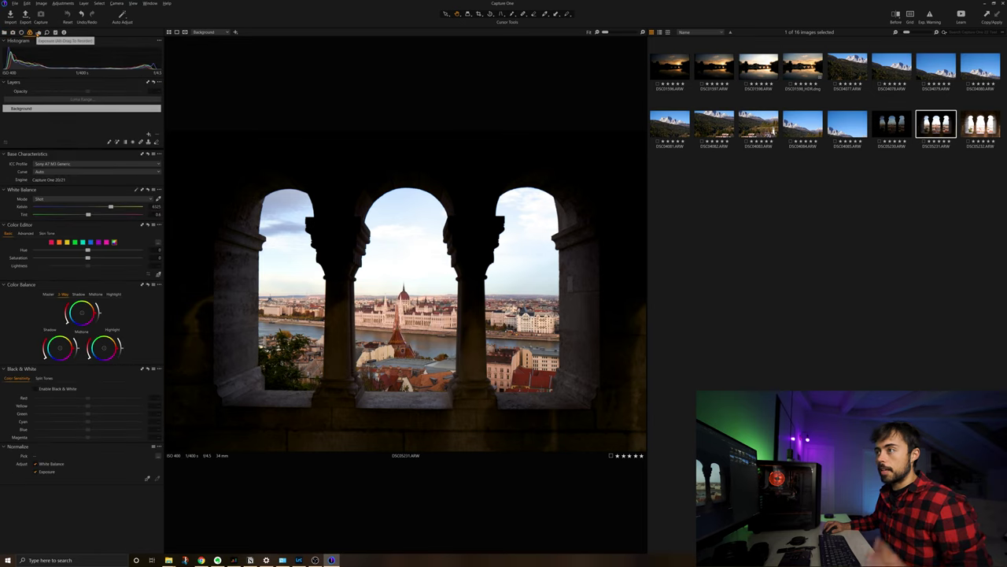
click(38, 32)
click(47, 33)
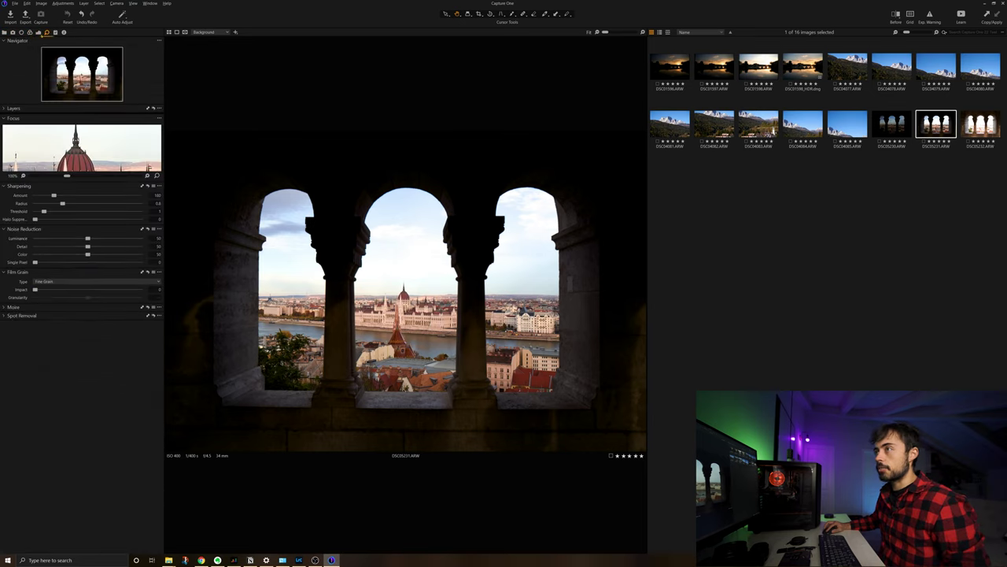
click(22, 33)
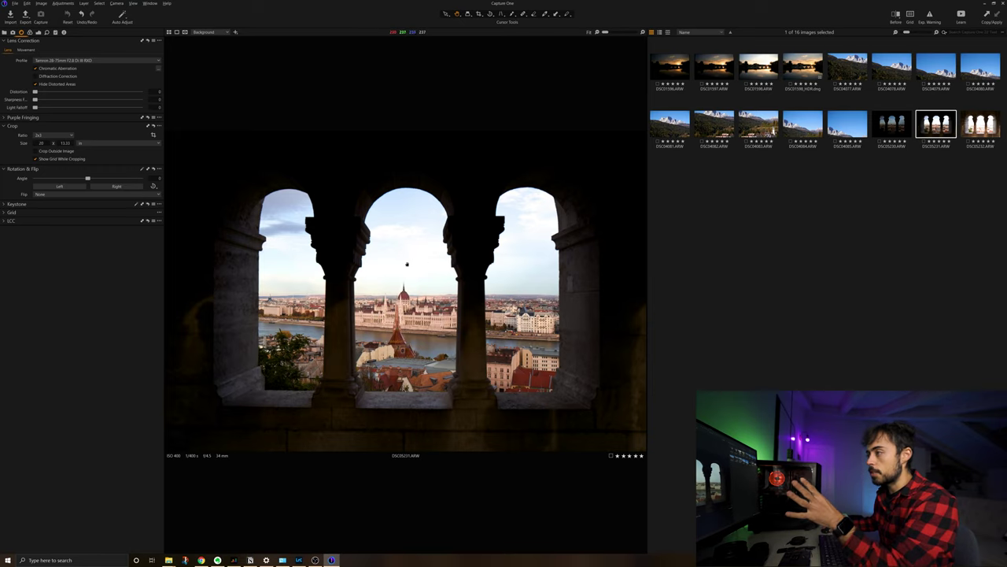
Step: Step from the darker bracket DSC05230 to the brightest bracket, DSC05232
key(Left)
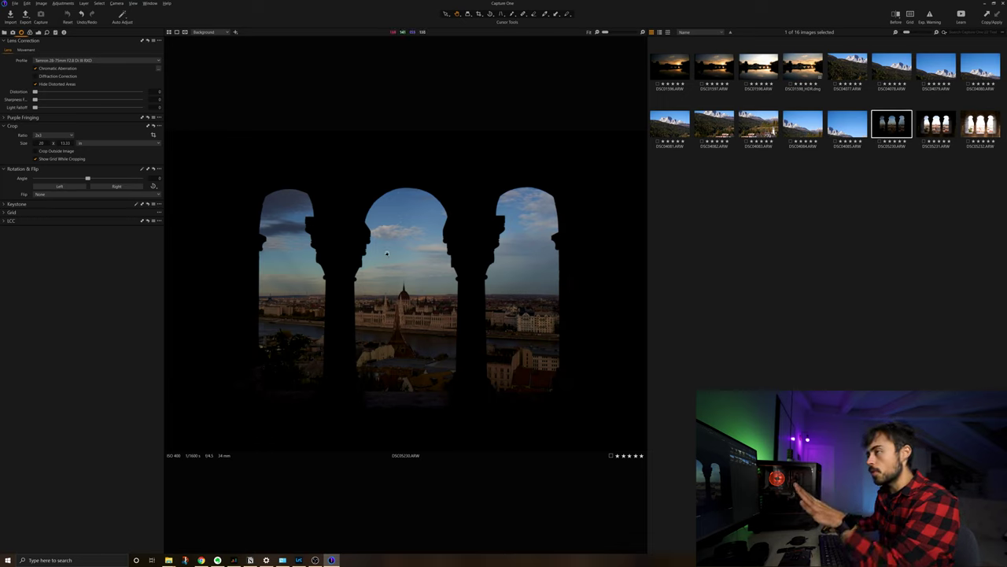
click(988, 135)
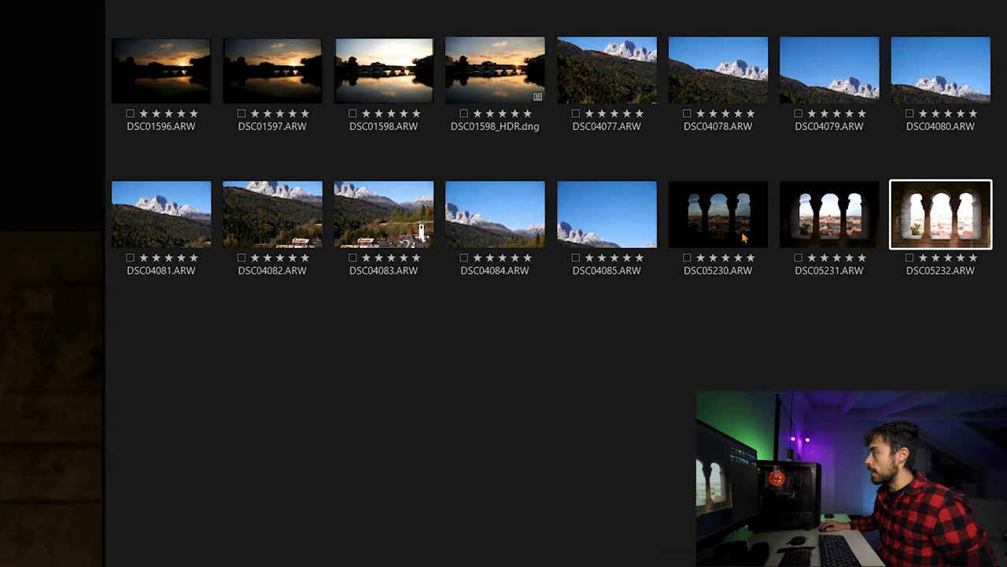
Step: Merge the three arch brackets to HDR with Auto Adjust and Auto Align ticked
right_click(823, 226)
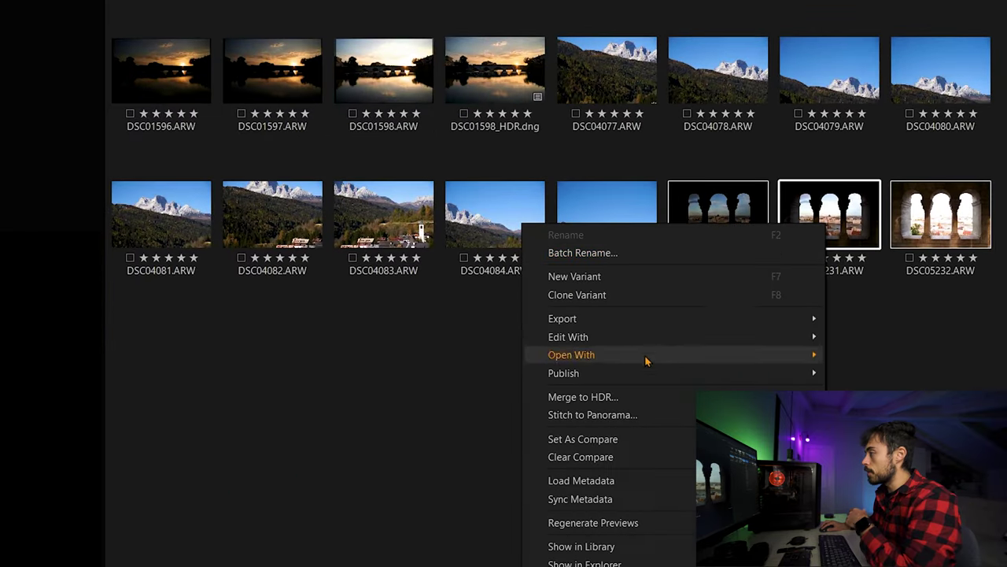
click(598, 405)
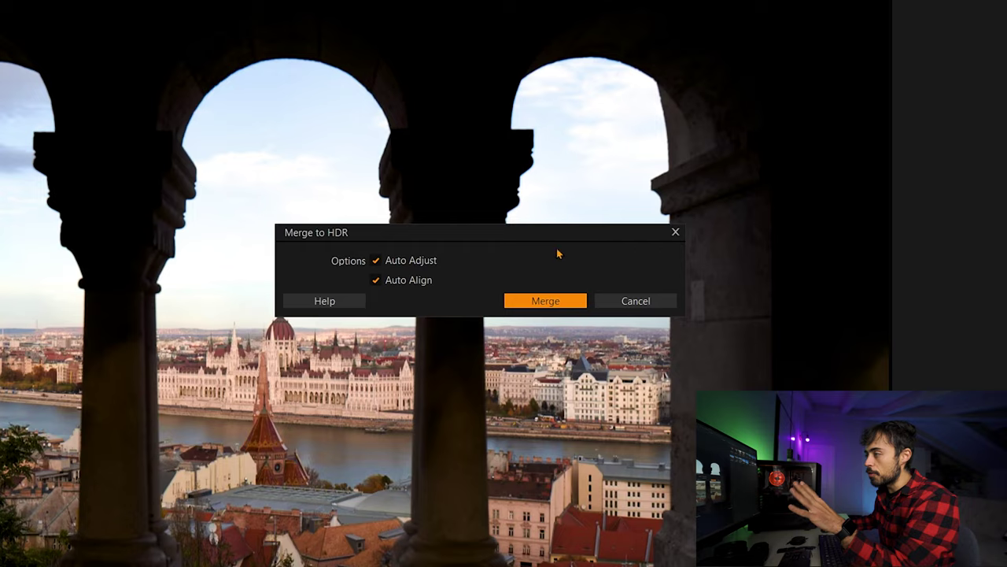
click(535, 301)
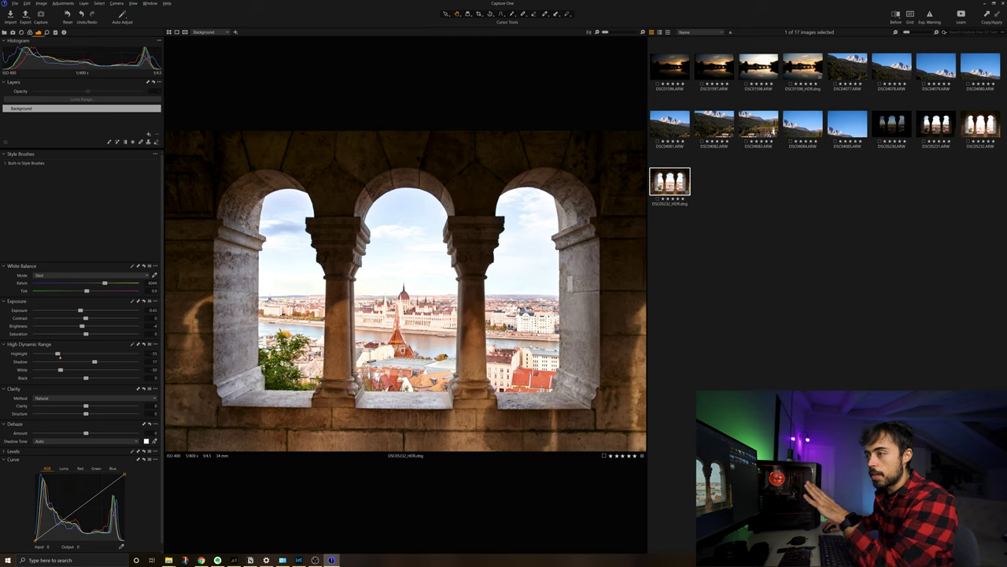
Step: Pull the HDR Highlight slider to -100 and lower the exposure slightly below zero
drag(58, 355, 35, 355)
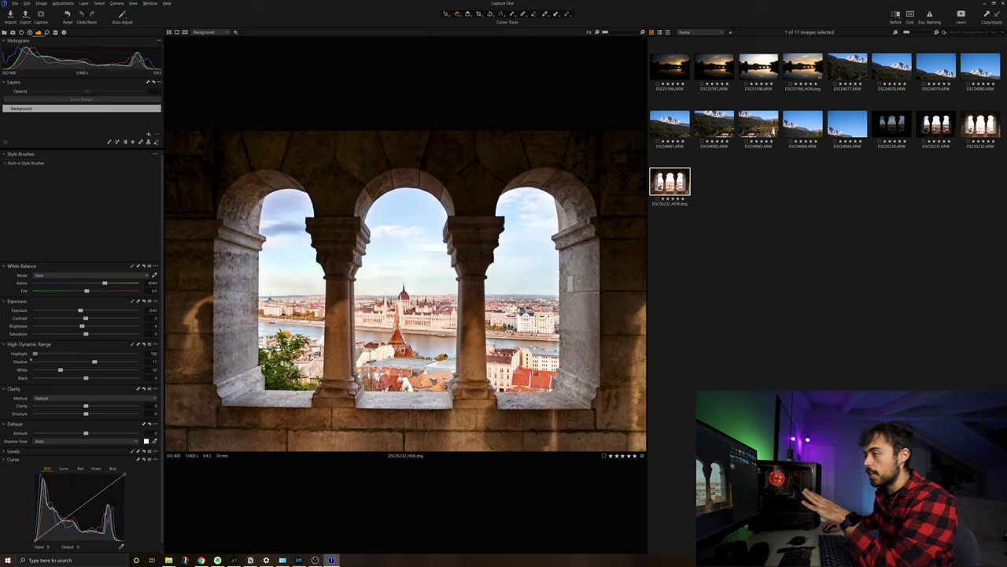
drag(81, 312, 77, 312)
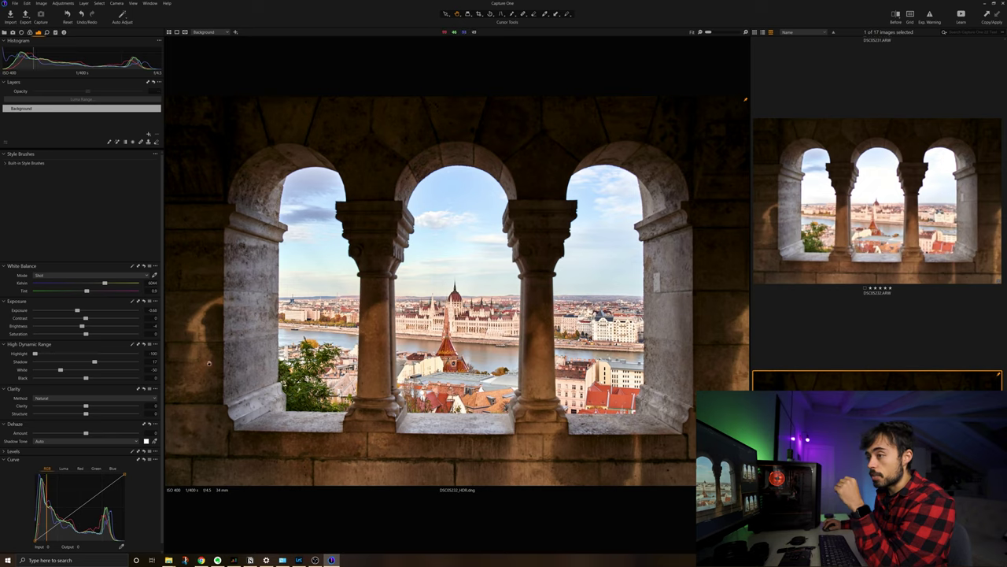
Step: Lift the HDR shadows to 100 and zoom to 200% on the right-hand pillar
drag(95, 361, 135, 362)
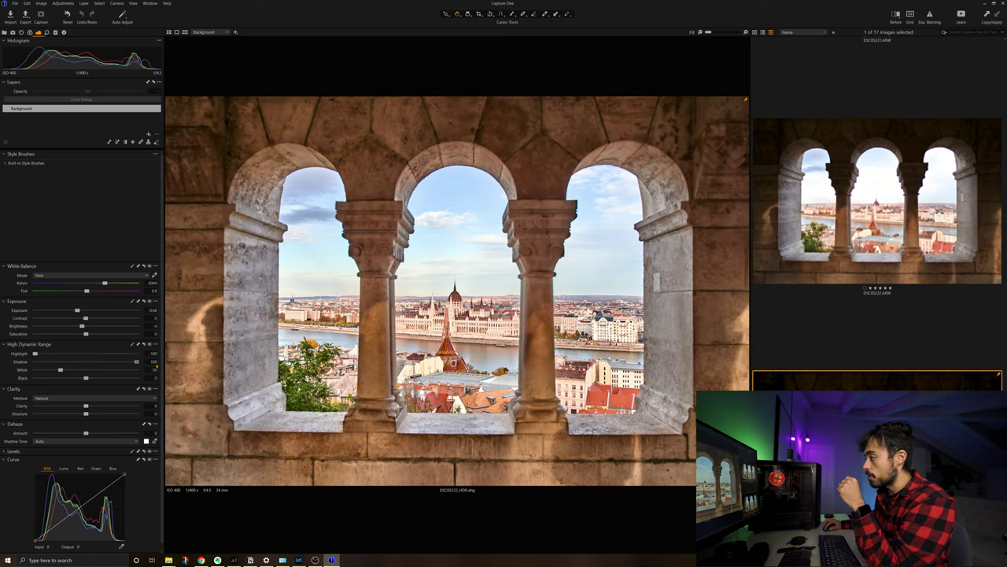
click(719, 356)
drag(720, 356, 695, 347)
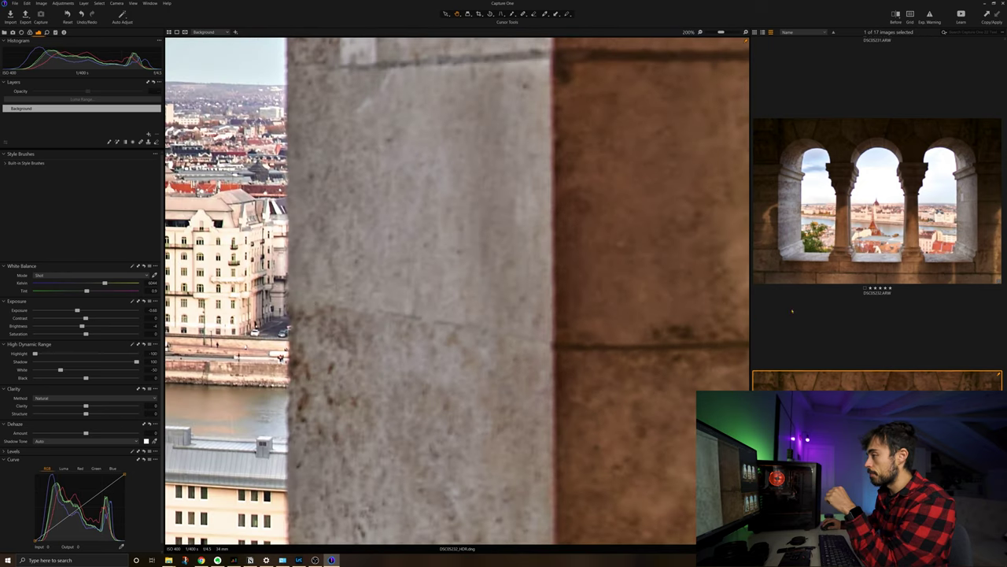
Step: Strongly brighten dark bracket DSC05230 to reveal its noise, then view DSC05231
key(Left)
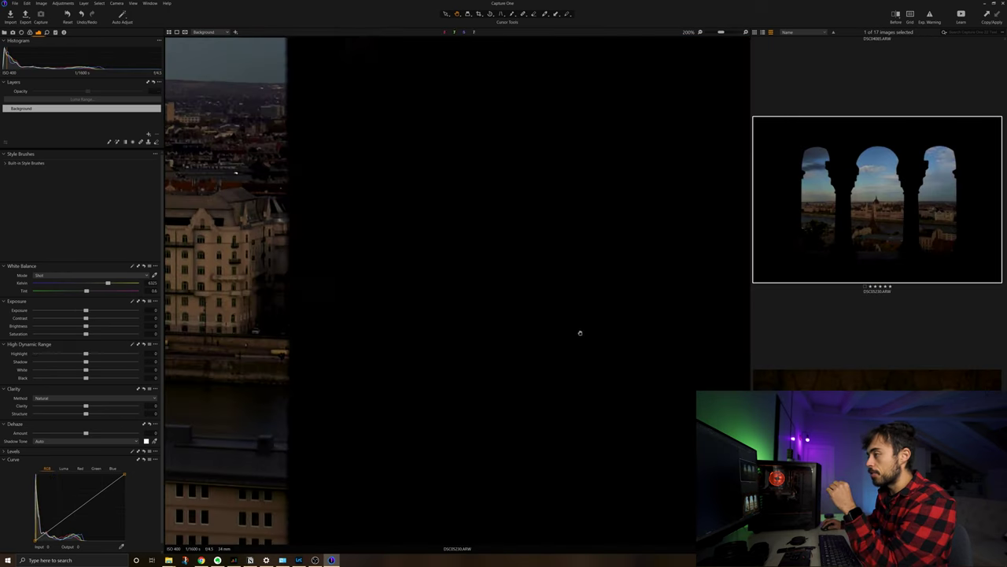
drag(86, 312, 136, 312)
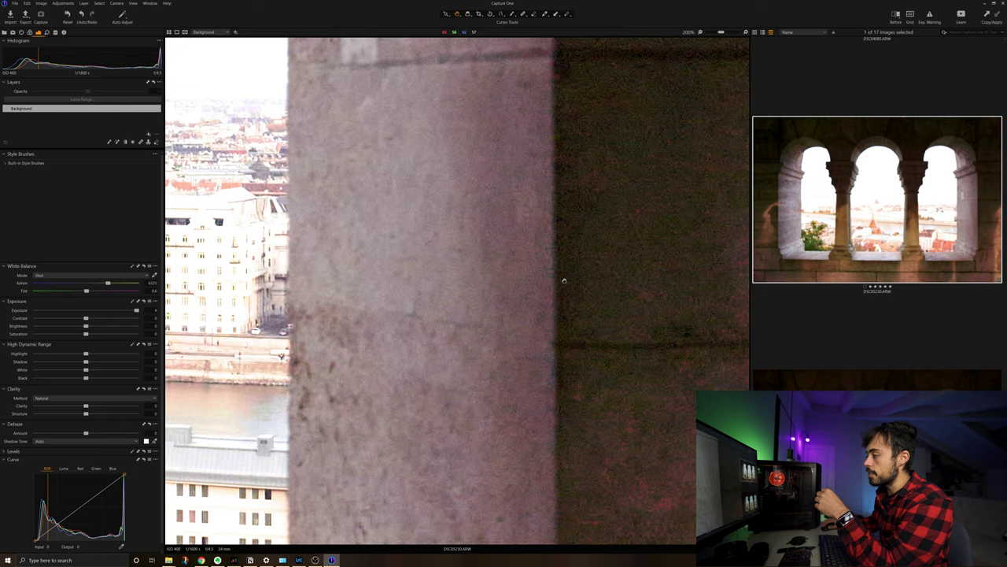
key(Right)
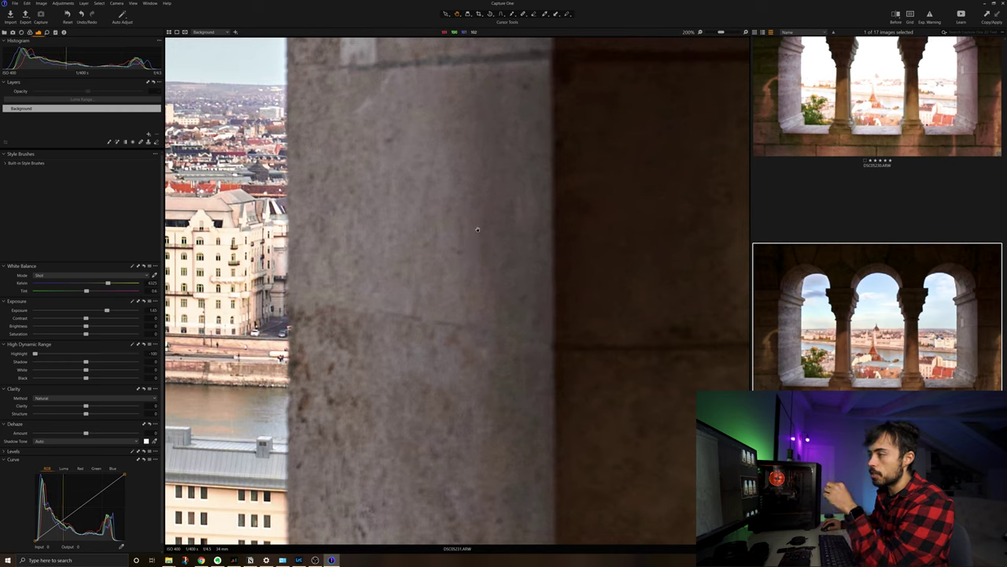
Step: Compare the merged HDR against bracket DSC05232 at fit view, adjusting its highlight recovery, then return to the HDR
scroll(878, 212, down, 2)
key(Down)
key(Down)
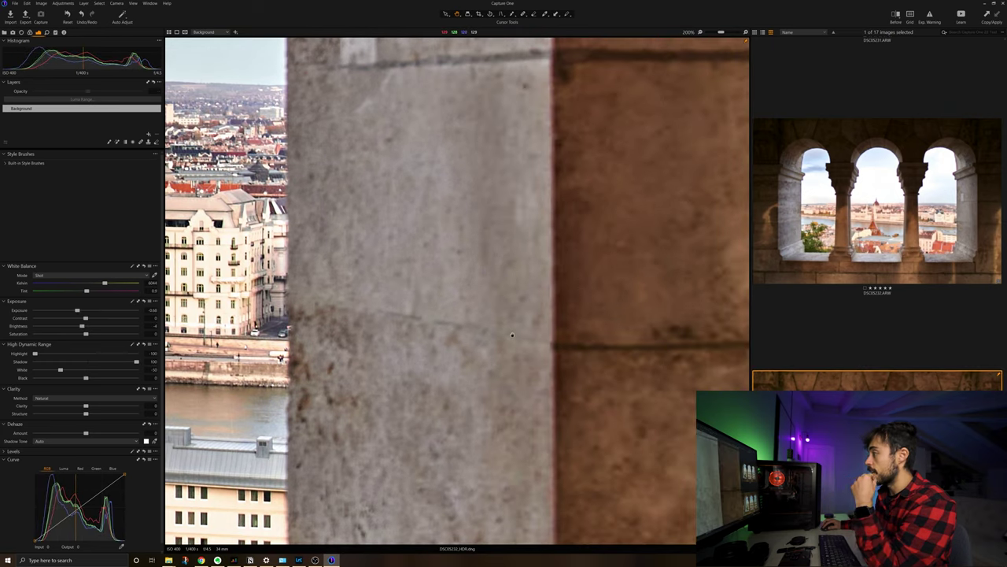
key(Up)
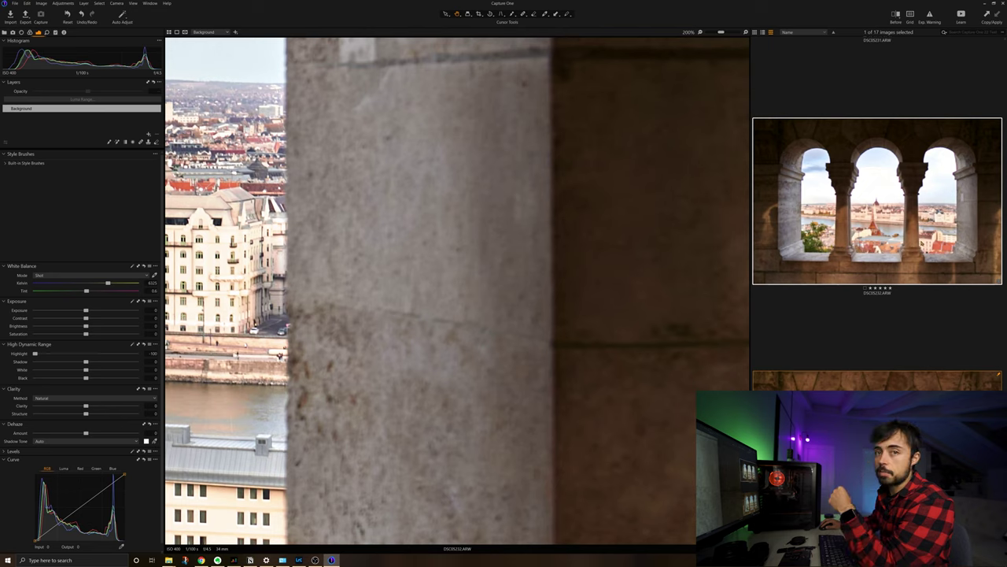
click(517, 347)
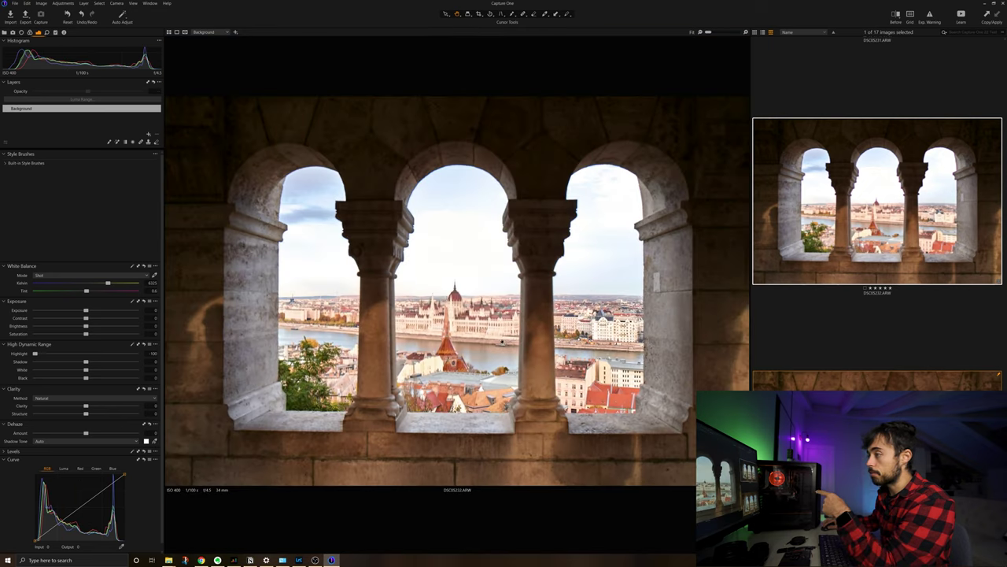
mouse_move(35, 353)
mouse_down()
mouse_move(52, 353)
mouse_move(34, 354)
mouse_up()
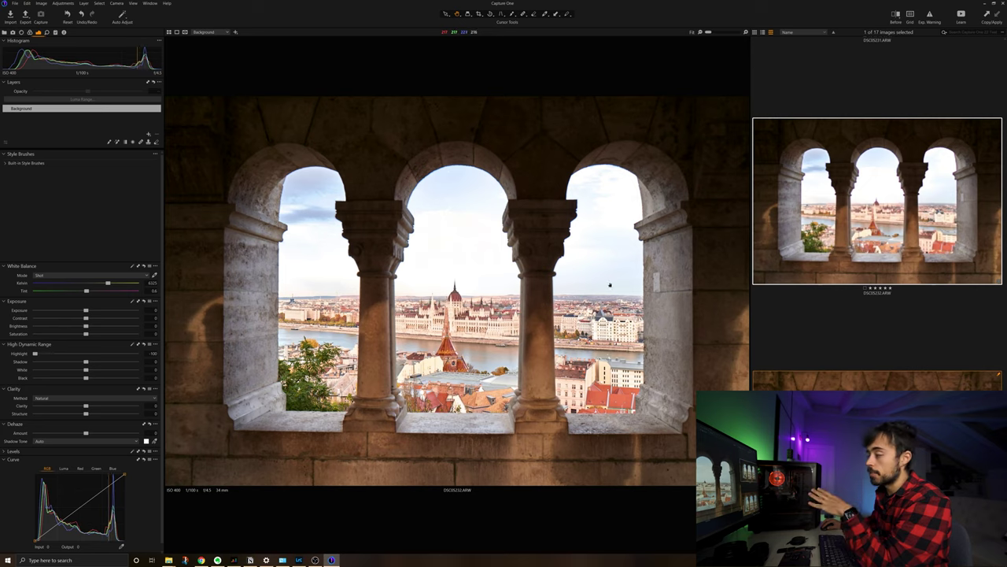
key(Down)
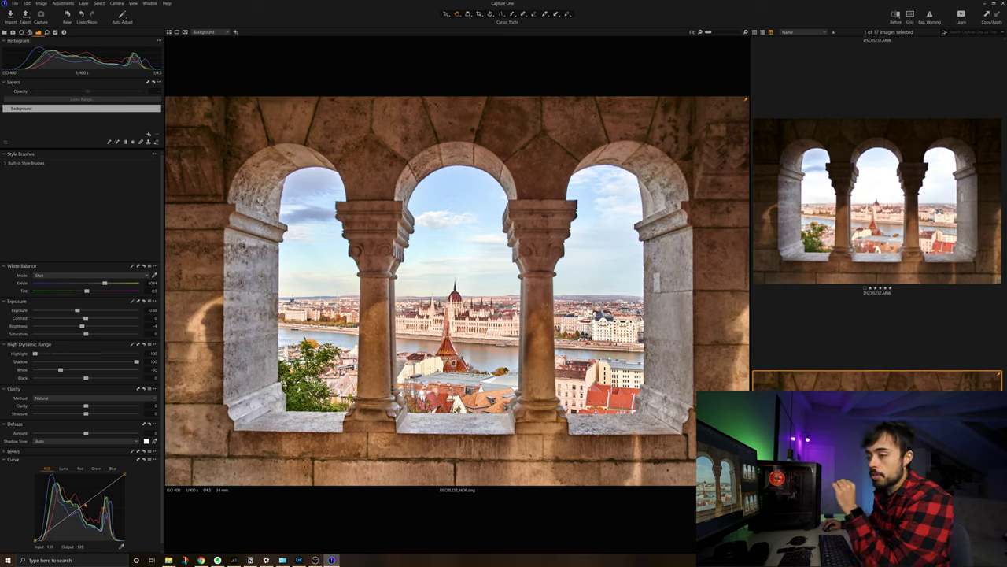
Step: Add a contrast-boosting tone curve to the HDR and ease its shadows back to about 50
scroll(85, 494, down, 1)
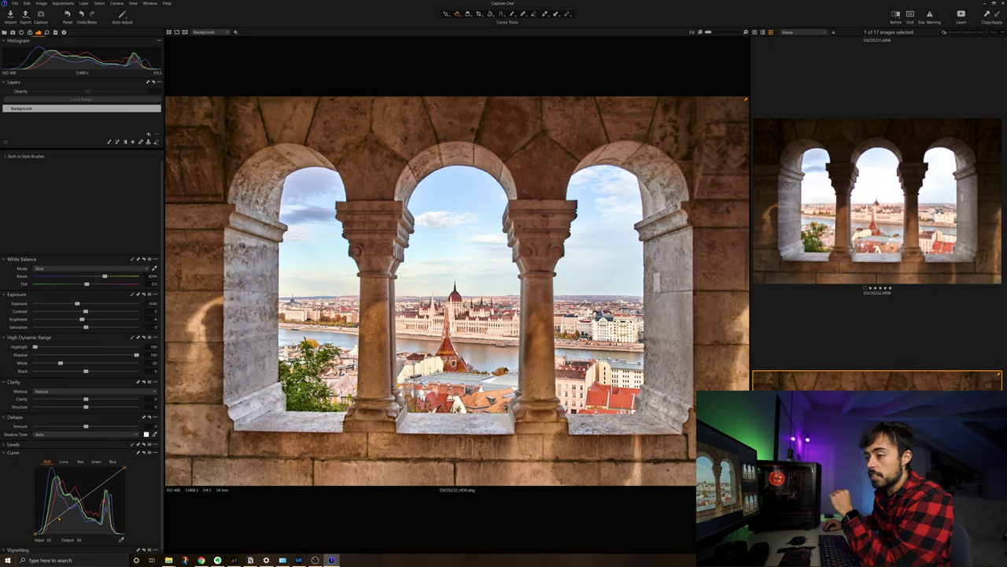
drag(58, 517, 100, 488)
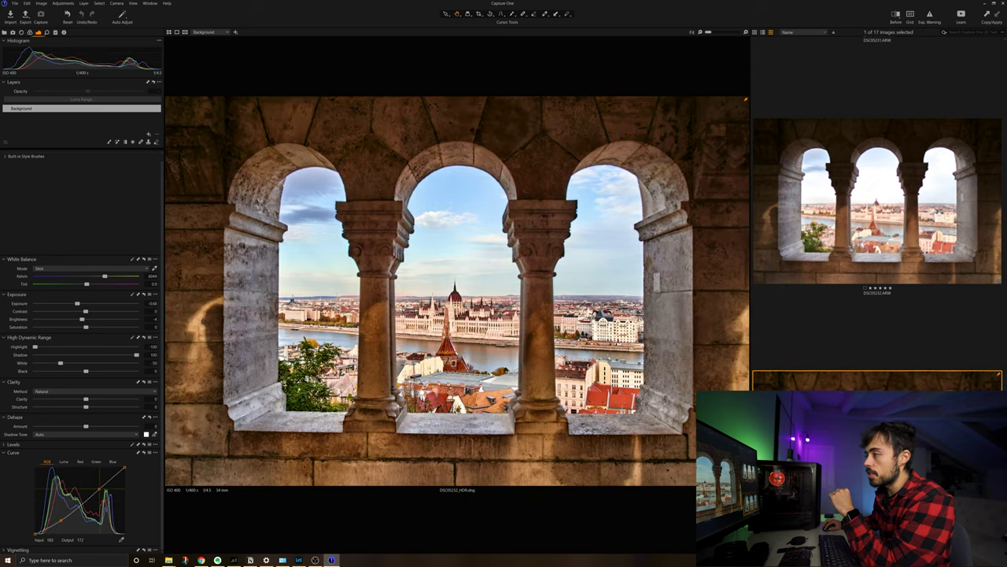
drag(61, 520, 60, 516)
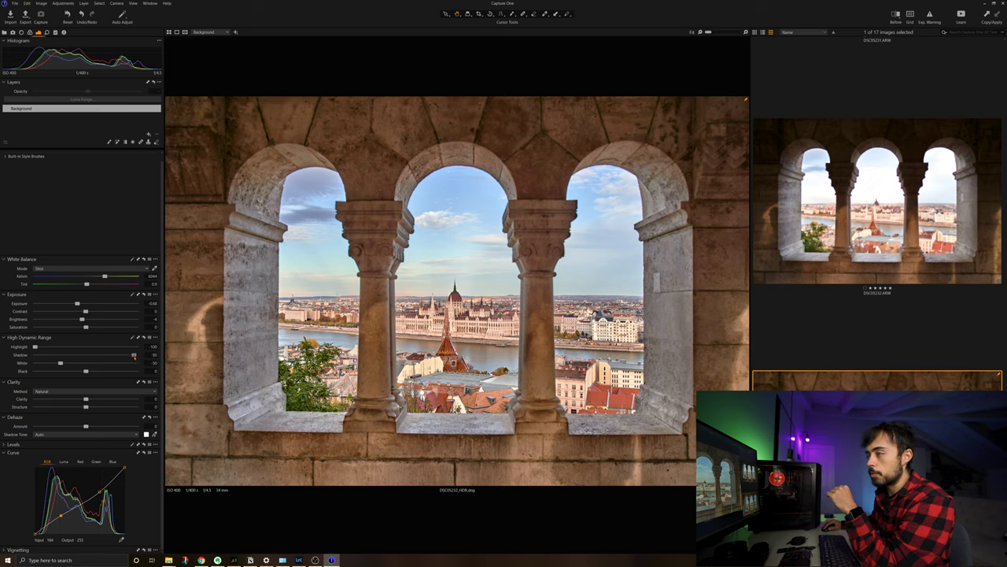
drag(136, 355, 111, 358)
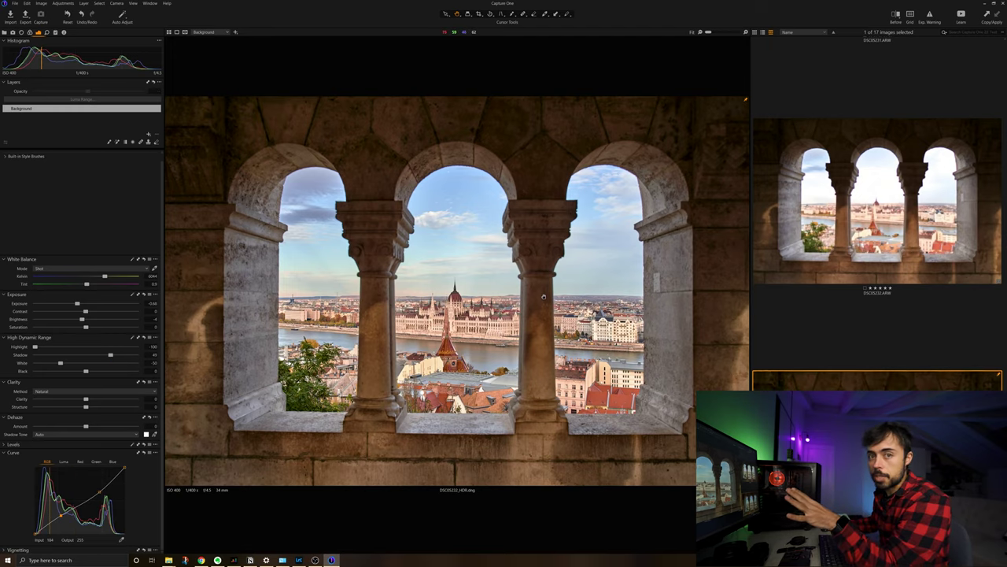
Step: Open DSC04077 from the grid, step through the mountain shots, and Shift-select DSC04077–DSC04085
click(637, 244)
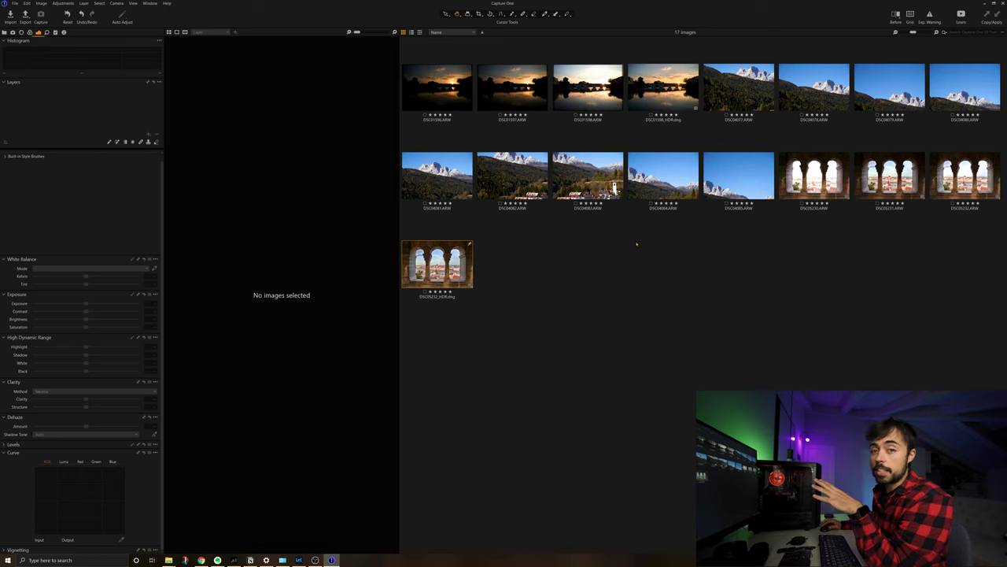
click(738, 87)
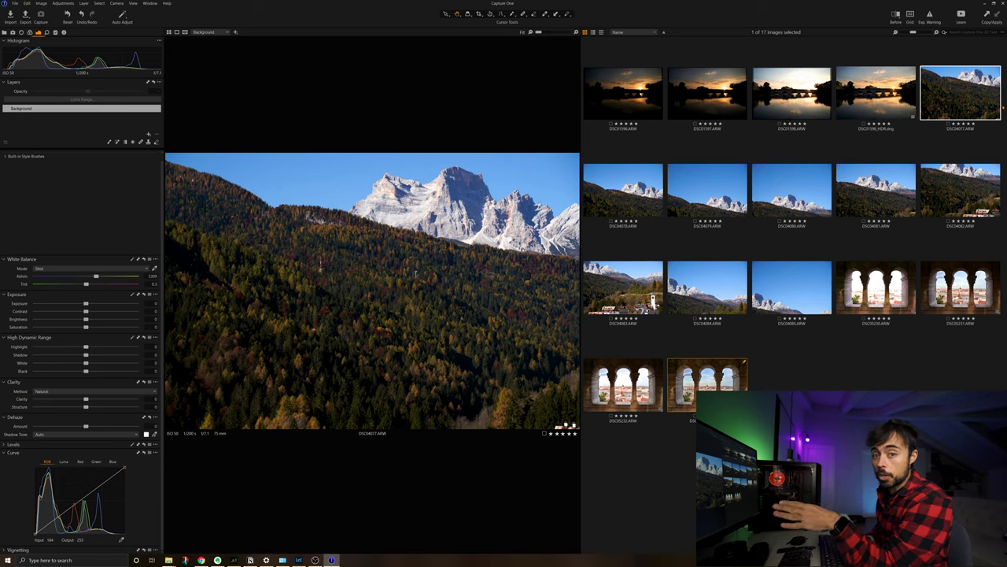
key(Right)
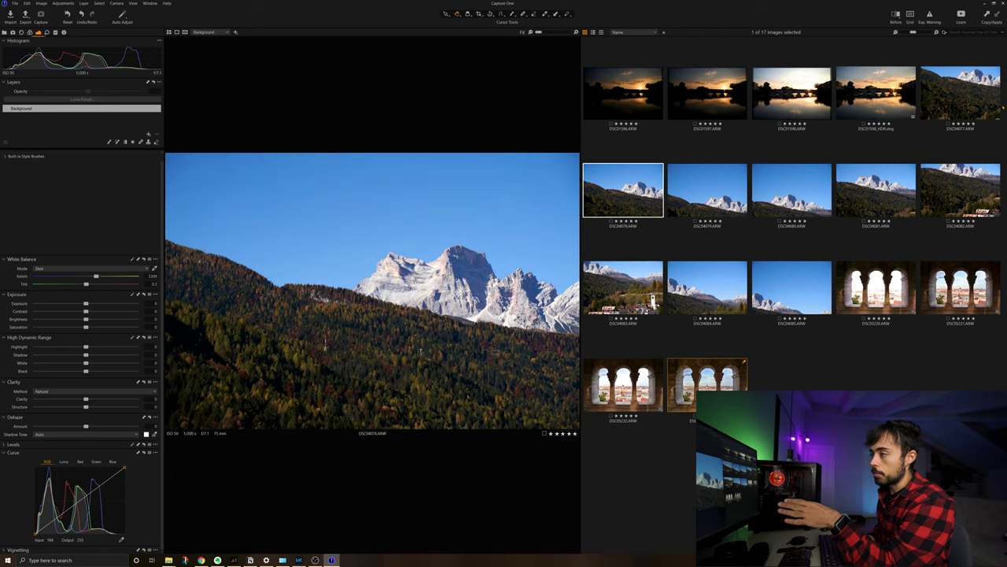
key(Right)
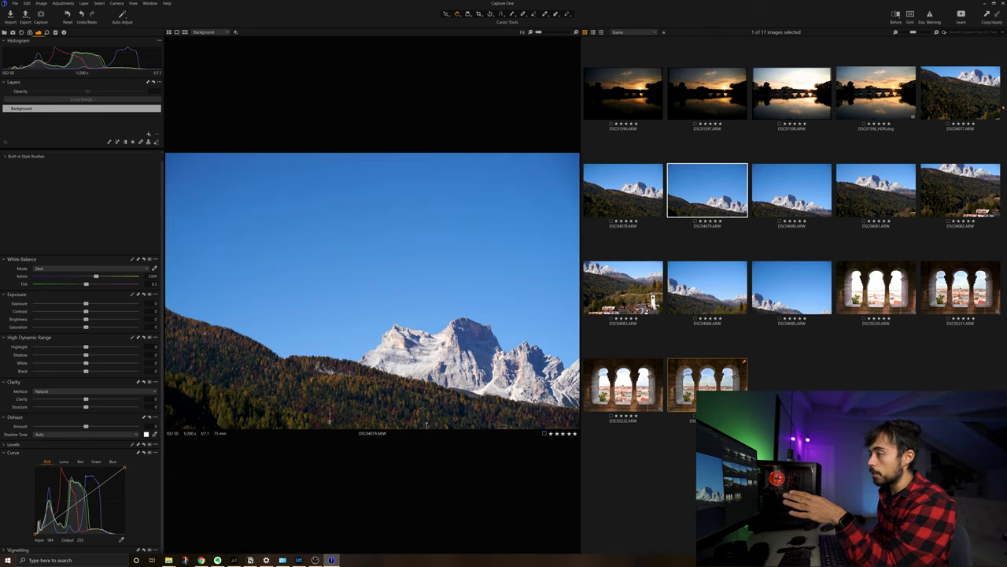
key(Right)
key(Right)
key(Right)
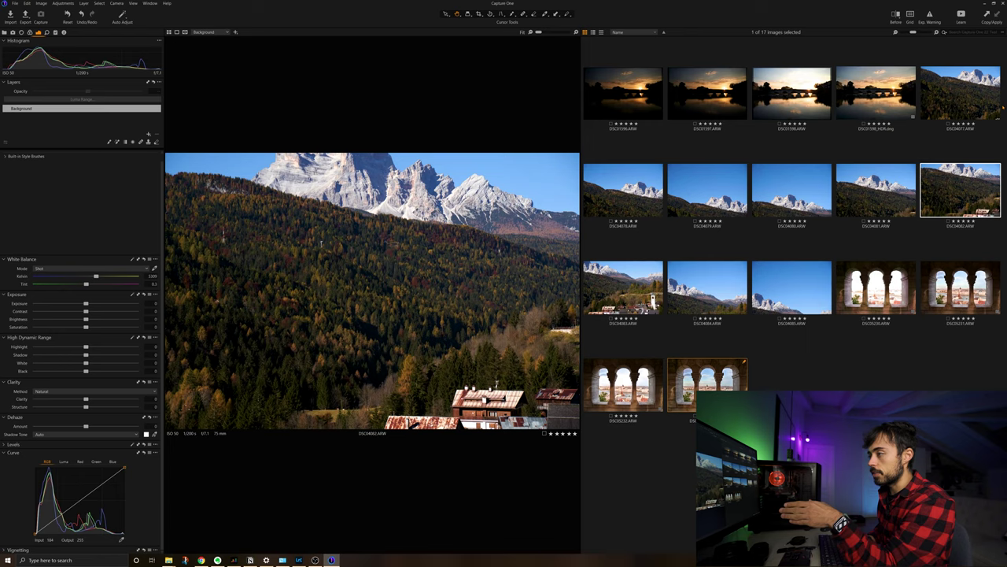
key(Right)
key(Right)
key(Right)
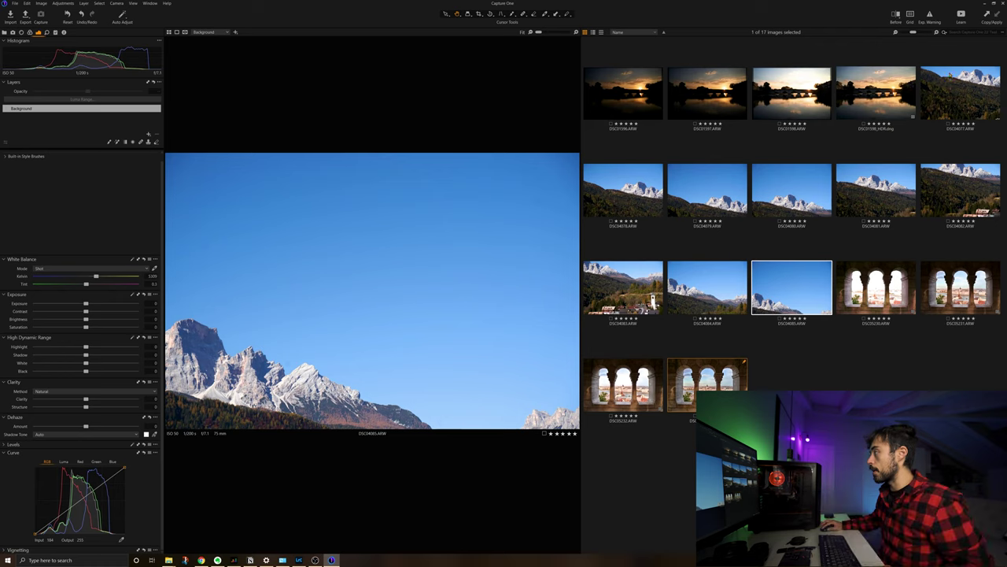
shift+click(960, 92)
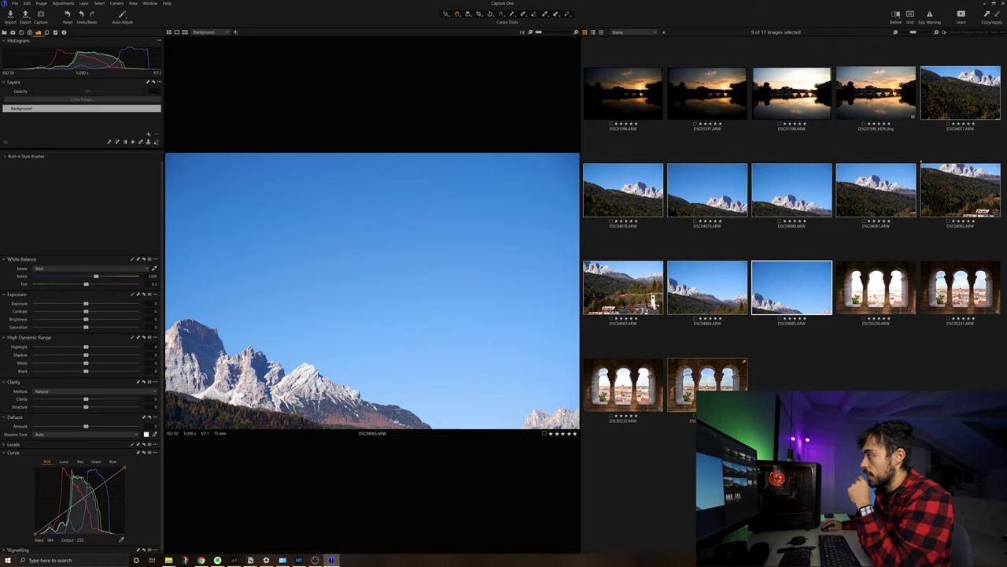
Step: Stitch the nine mountain shots, comparing Spherical, Cylindrical and Perspective projections before keeping Spherical
right_click(791, 202)
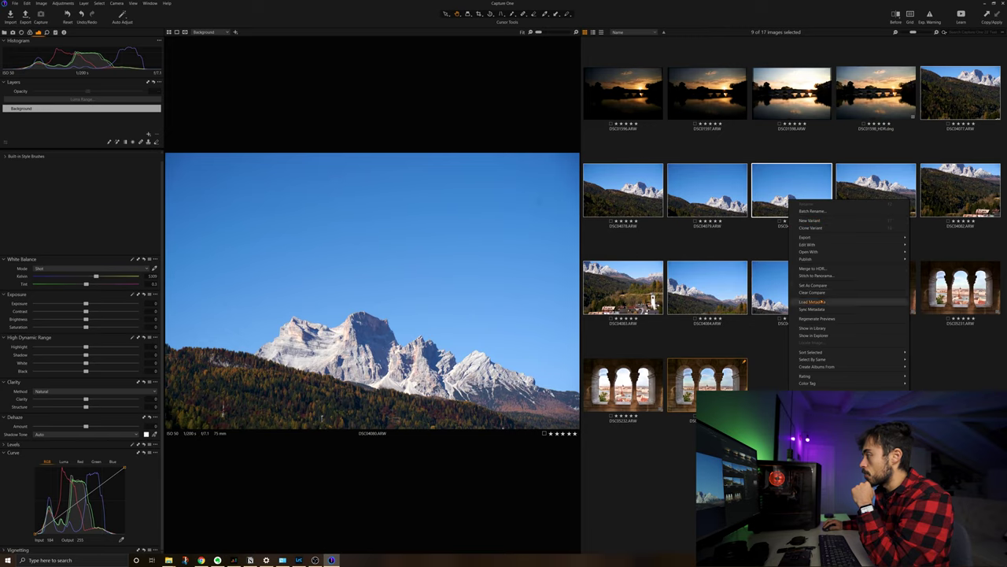
click(822, 276)
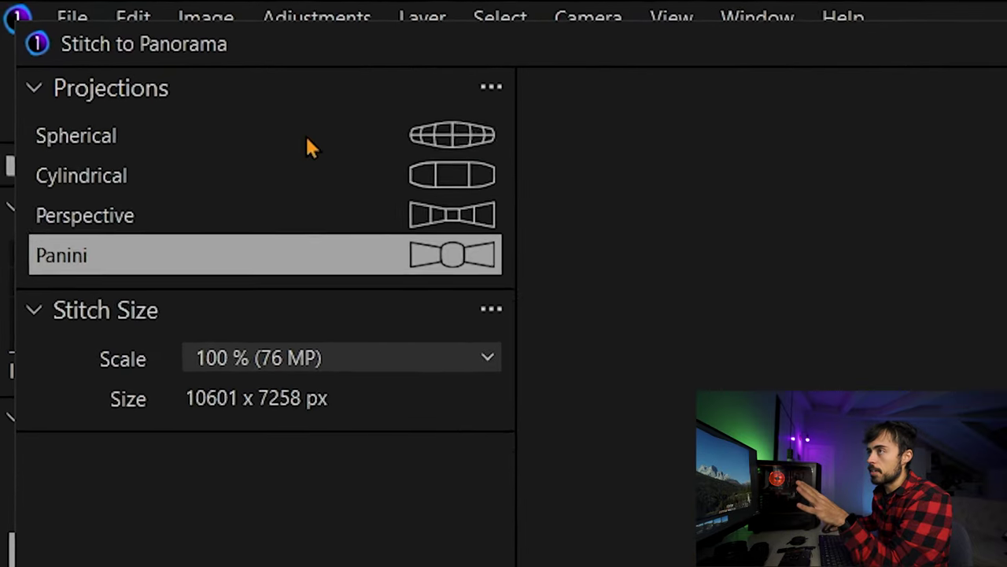
click(62, 28)
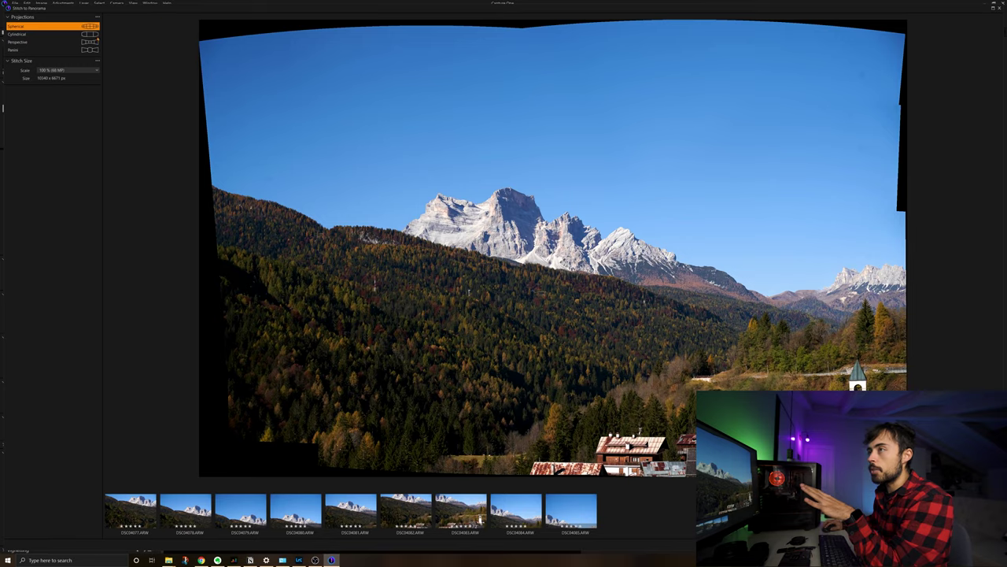
click(47, 34)
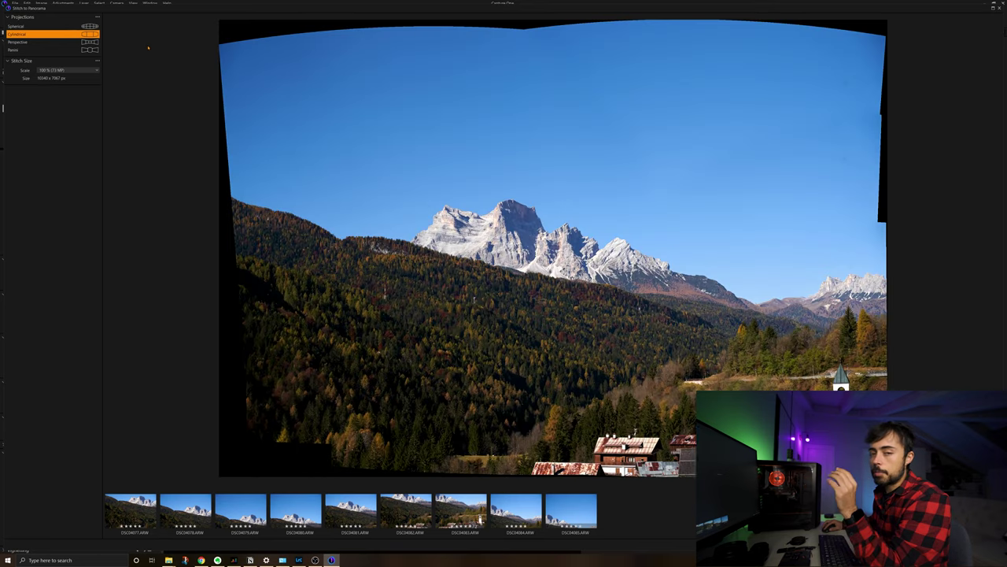
click(72, 27)
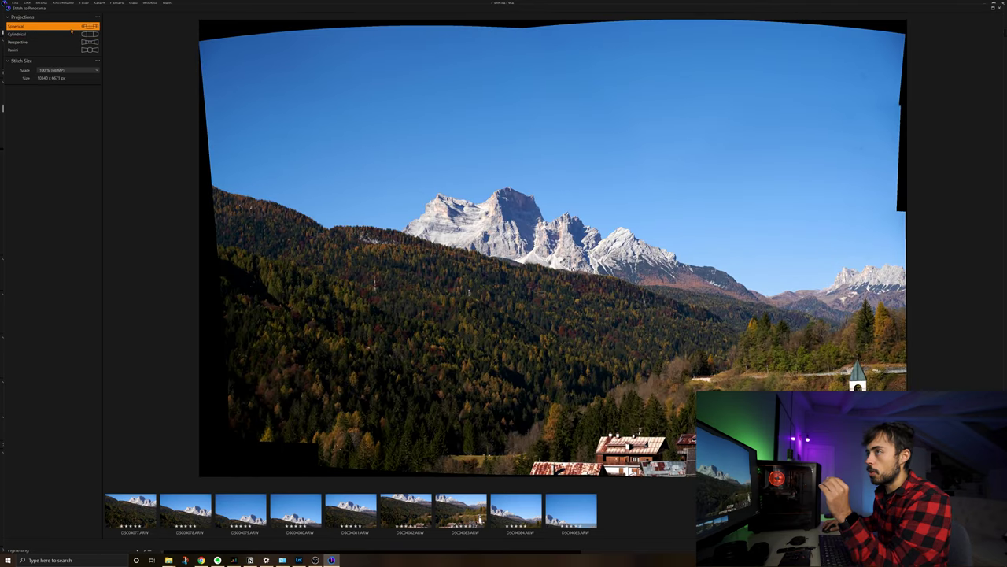
click(76, 35)
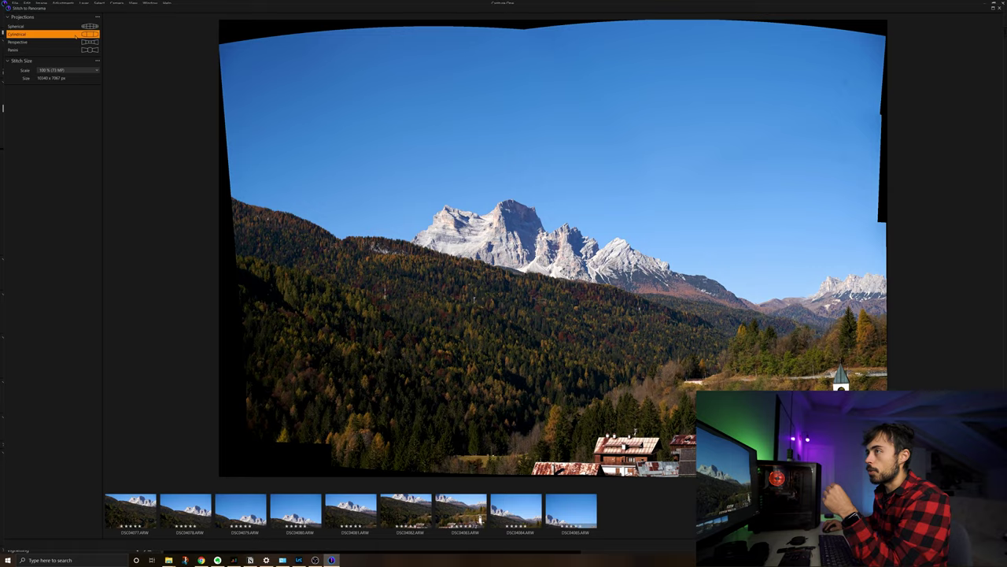
click(74, 43)
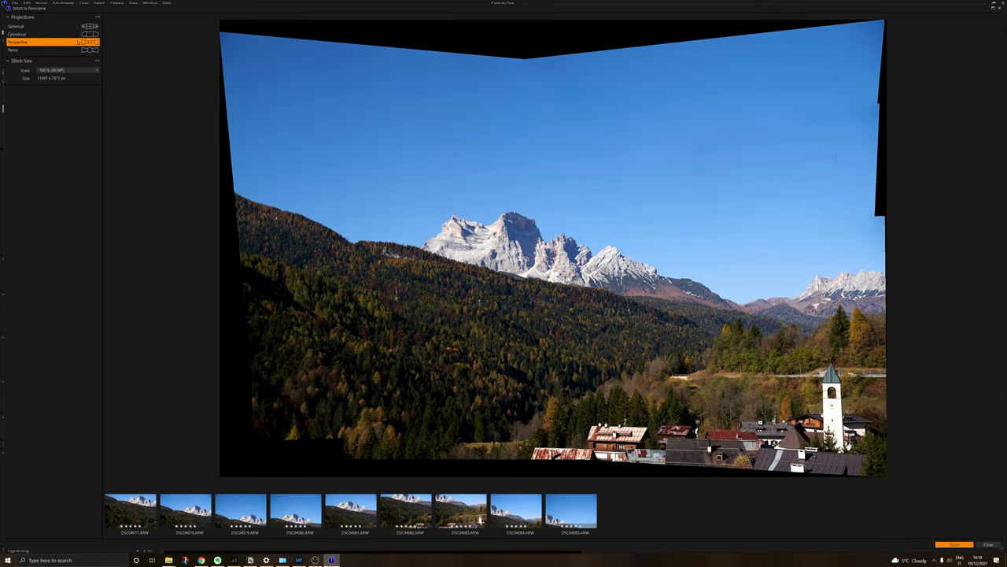
click(77, 34)
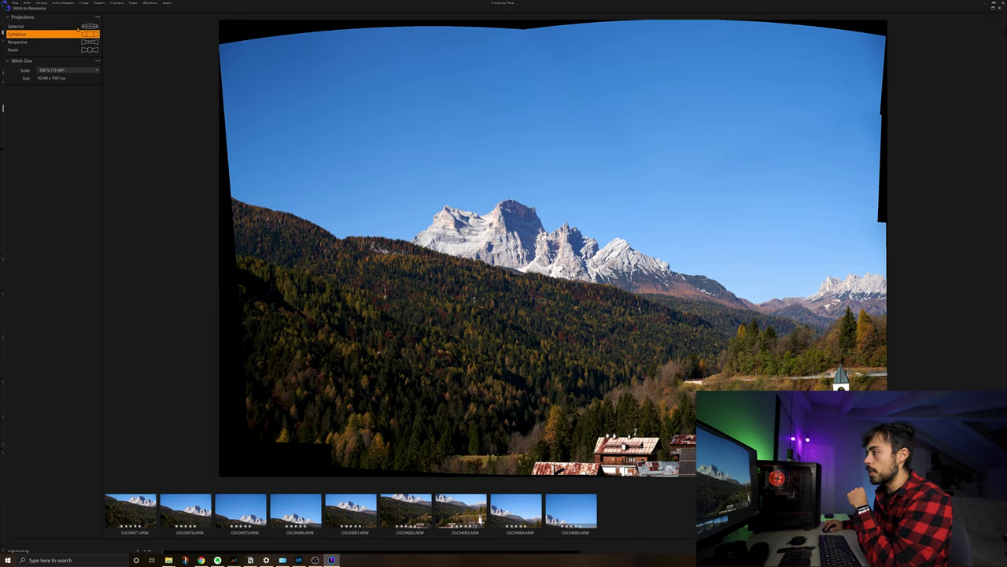
click(77, 27)
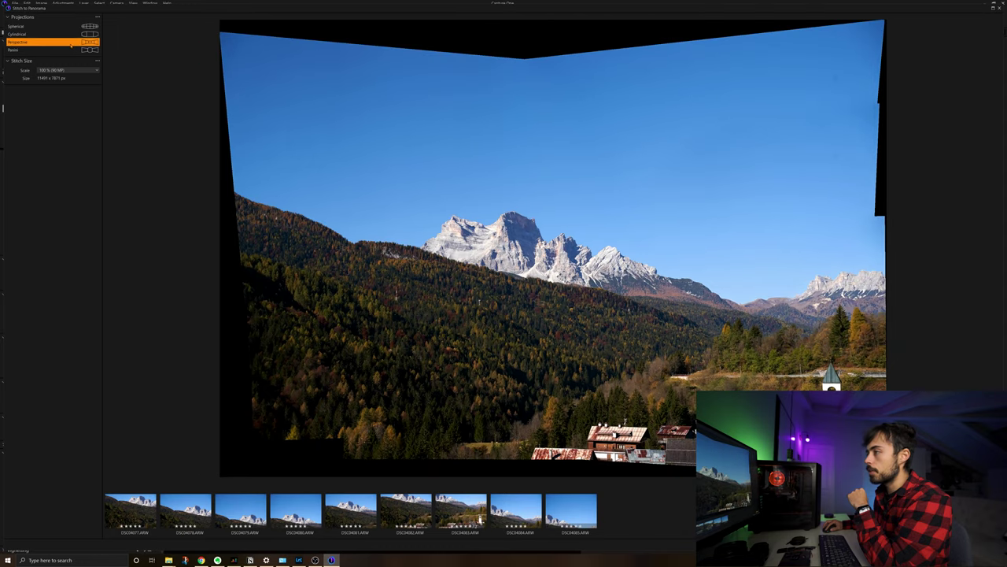
click(31, 26)
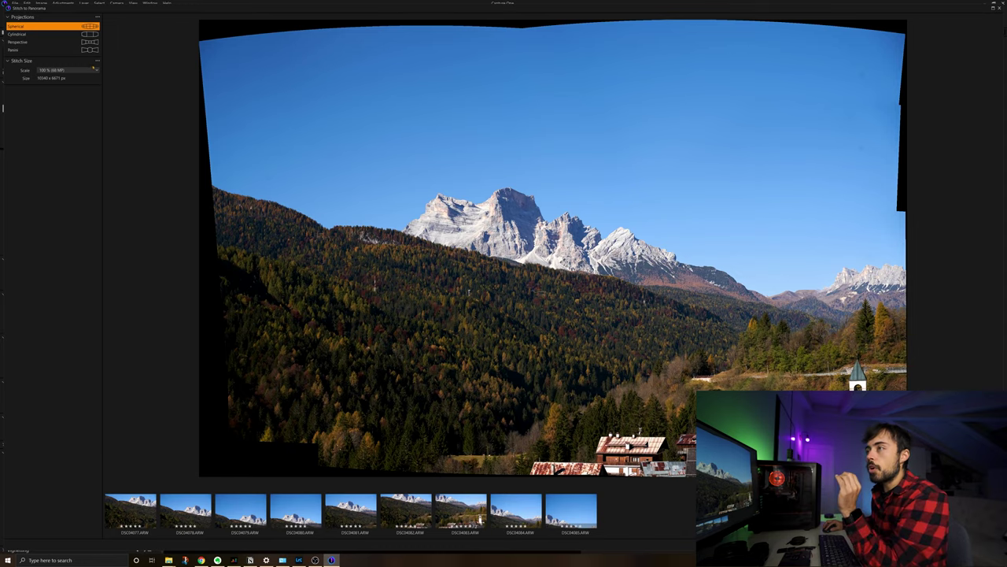
click(90, 71)
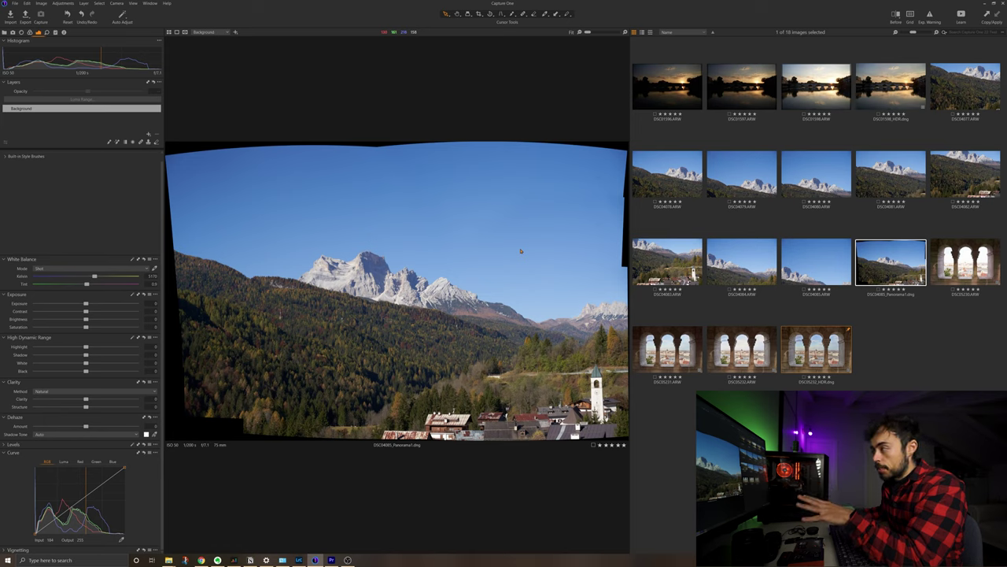
Step: Crop the stitched panorama to a landscape rectangle that trims away the ragged black edges
key(c)
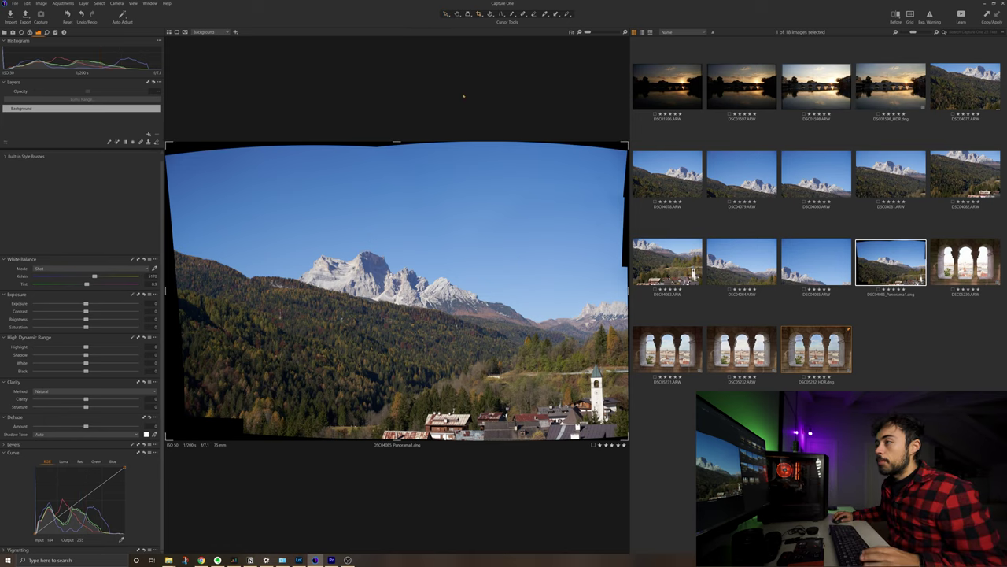
click(398, 144)
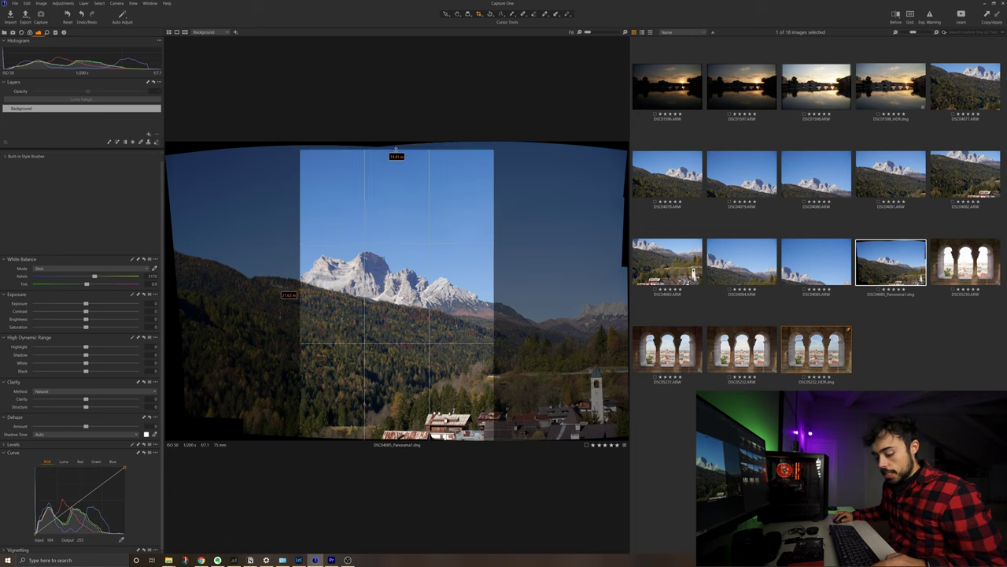
drag(398, 144, 505, 282)
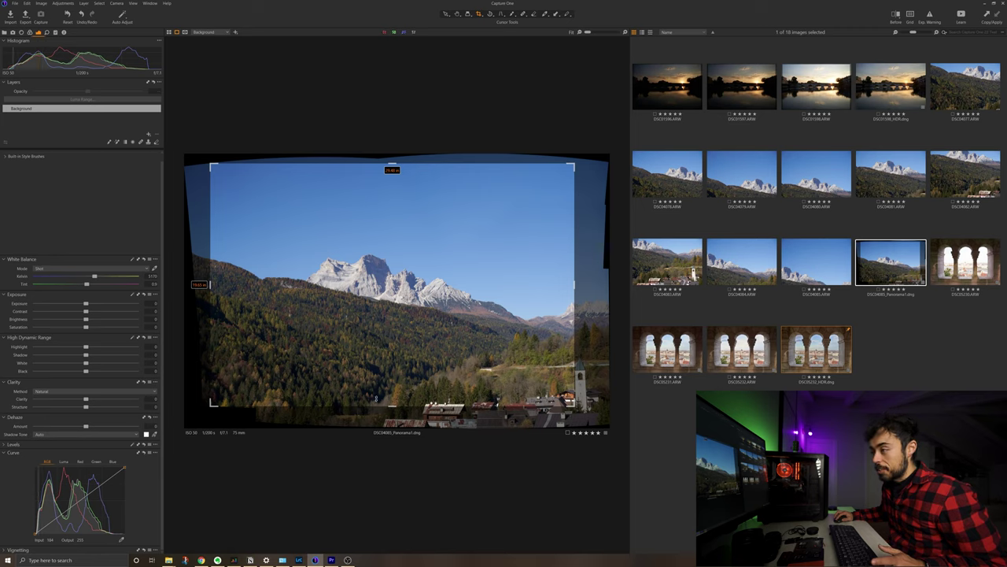
key(h)
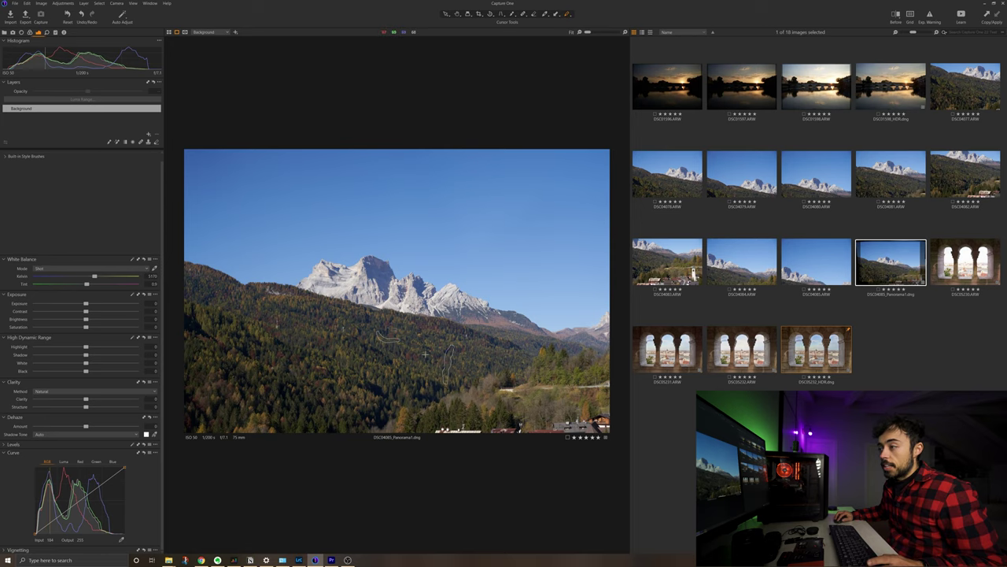
scroll(421, 360, up, 5)
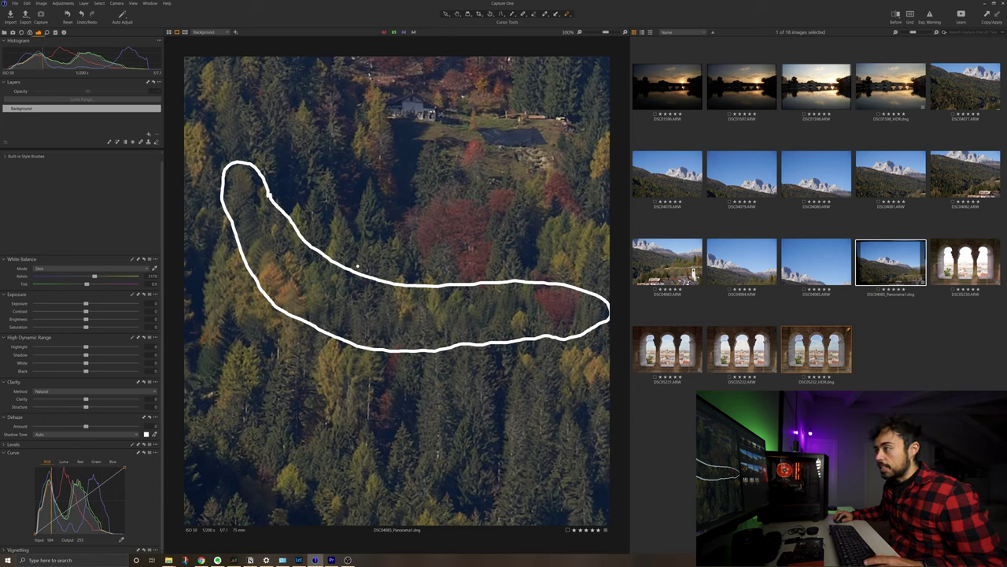
scroll(571, 390, up, 2)
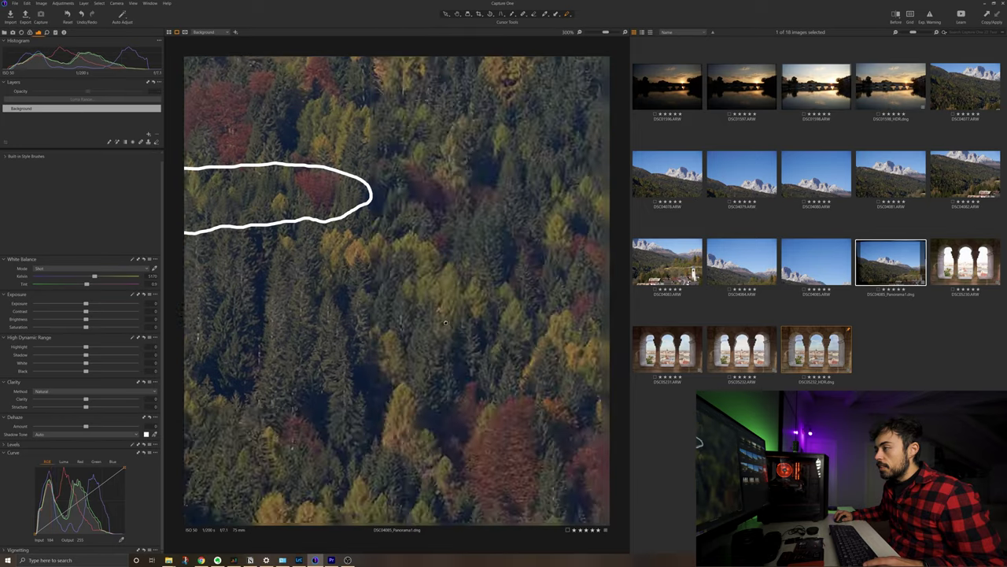
scroll(443, 321, up, 2)
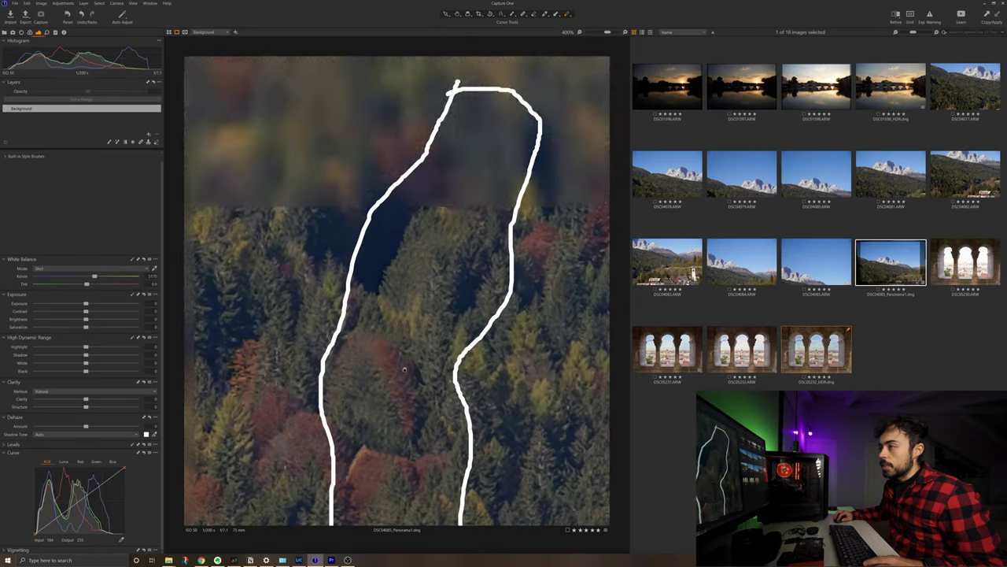
scroll(415, 363, down, 5)
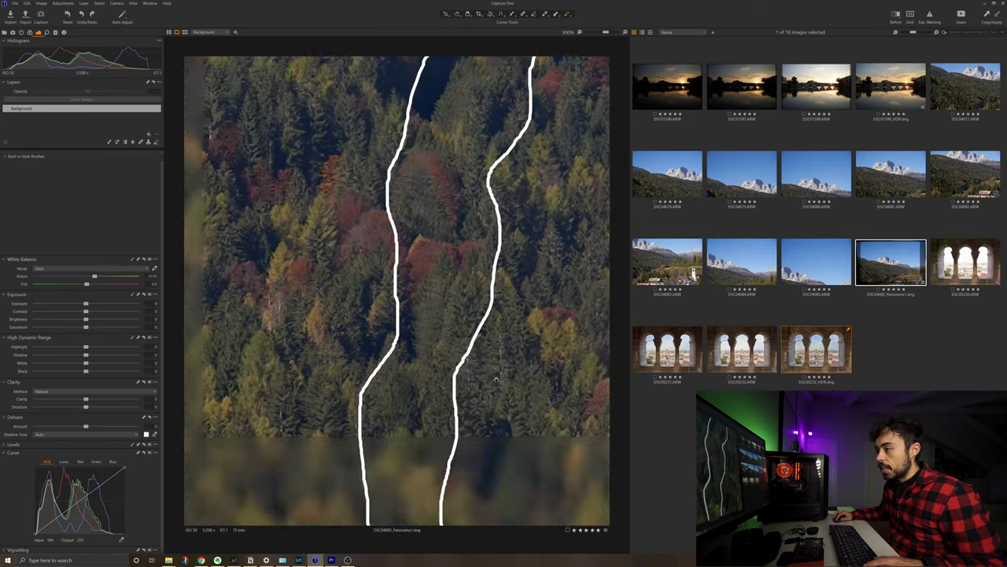
scroll(501, 371, down, 3)
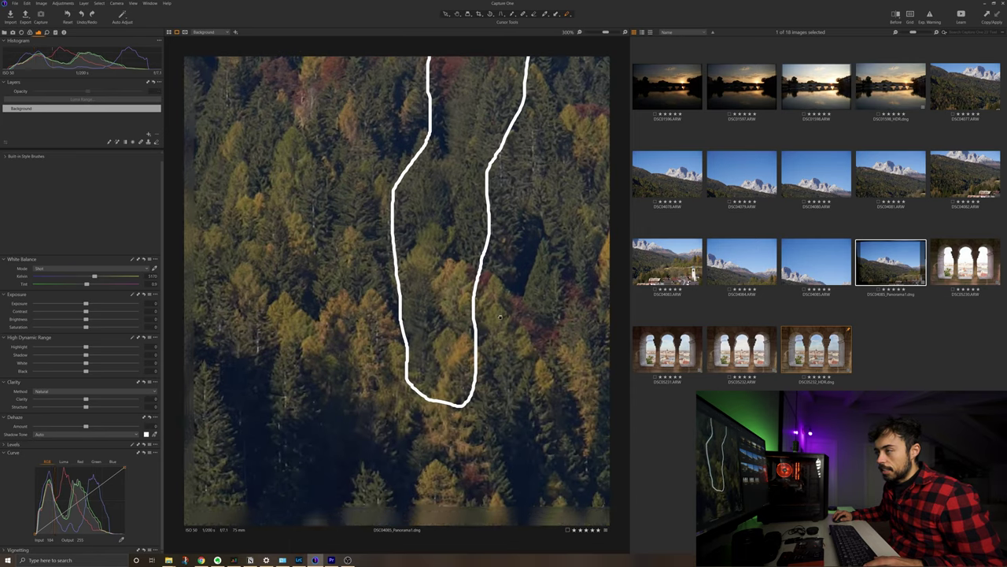
scroll(494, 410, up, 3)
scroll(494, 410, up, 2)
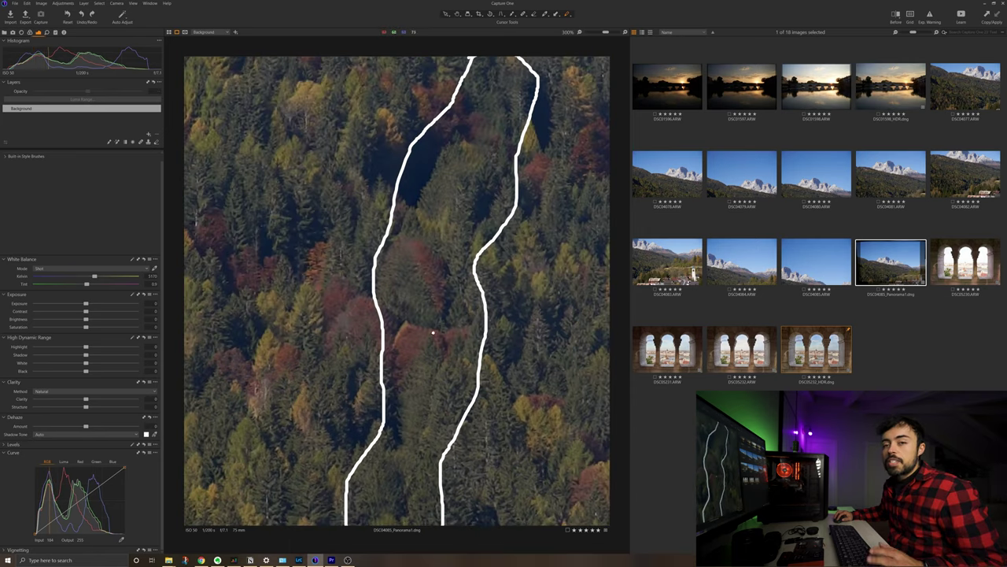
key(ctrl+0)
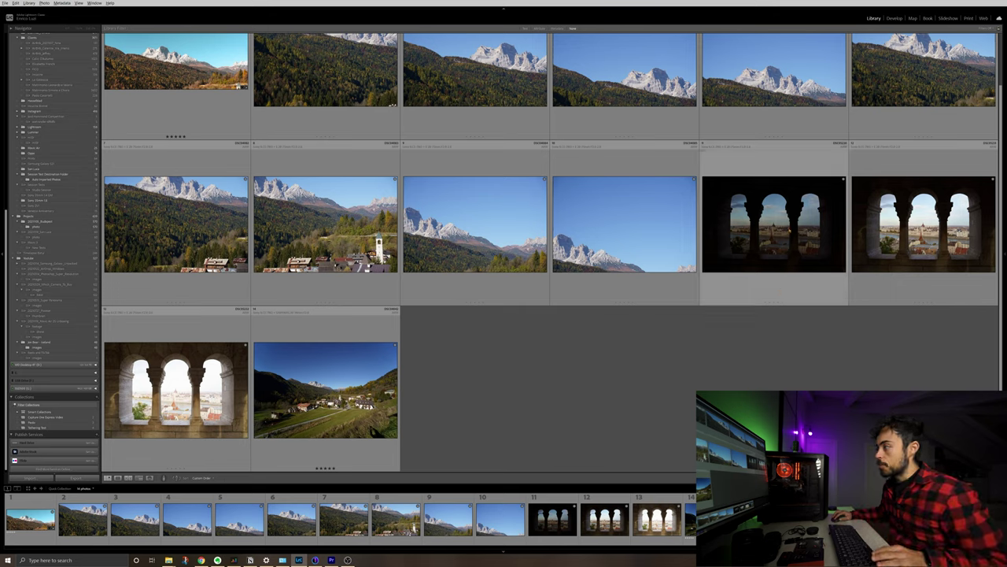
Step: Select the three arch exposures in Lightroom and start Photo Merge > HDR
click(773, 224)
shift+click(194, 370)
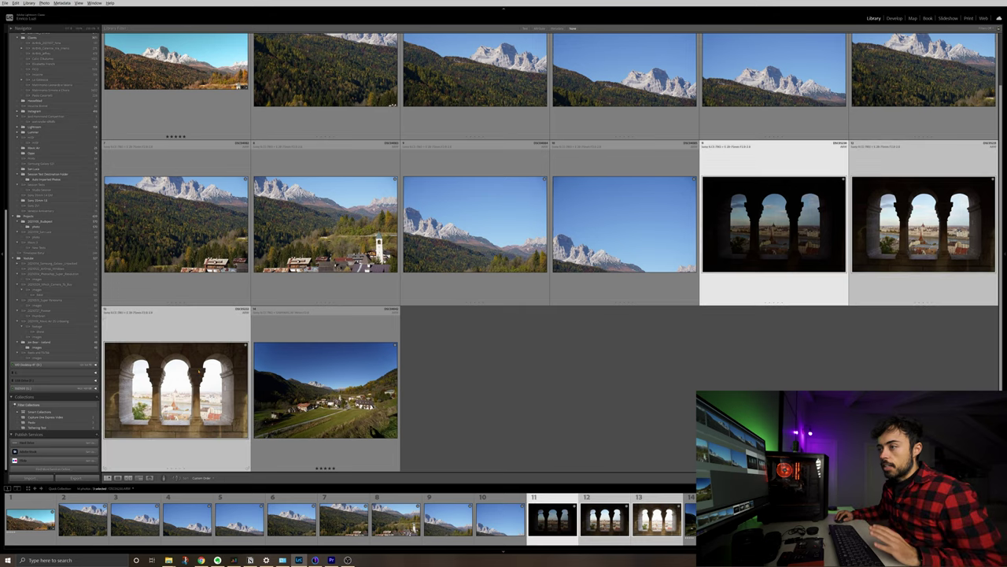
right_click(195, 368)
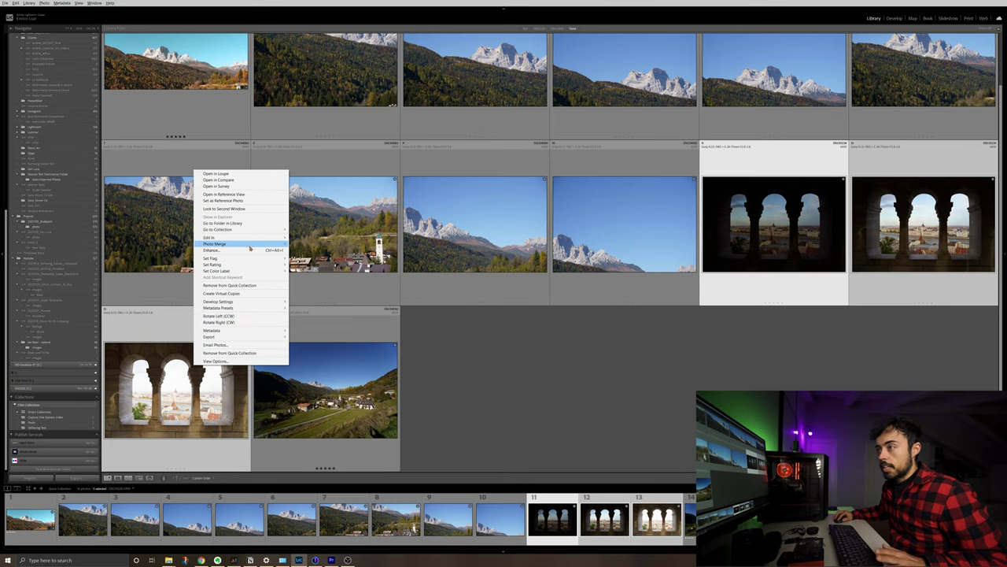
mouse_move(250, 245)
click(304, 244)
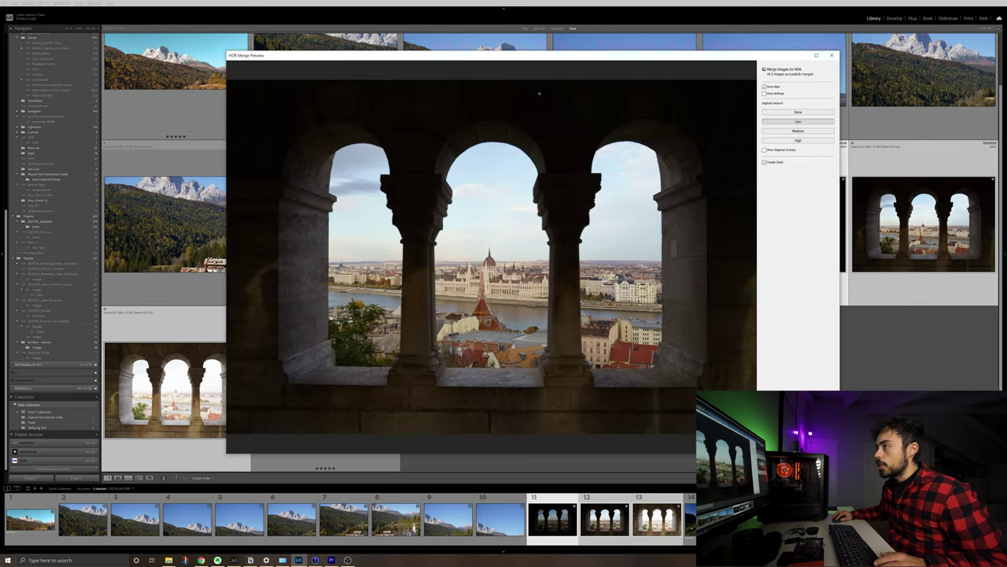
Step: Merge the HDR with Auto Settings and the deghost overlay shown
drag(542, 57, 520, 49)
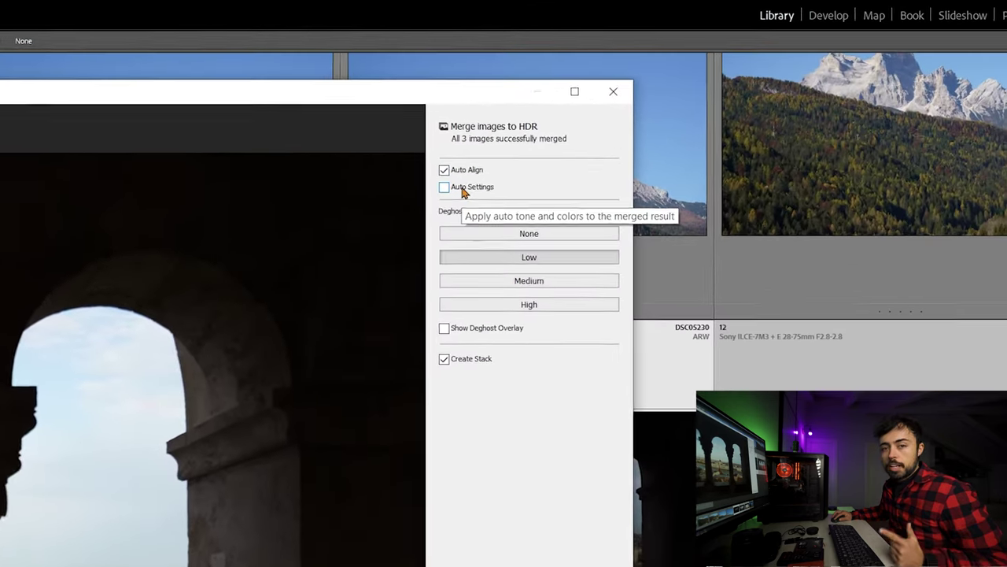
click(443, 198)
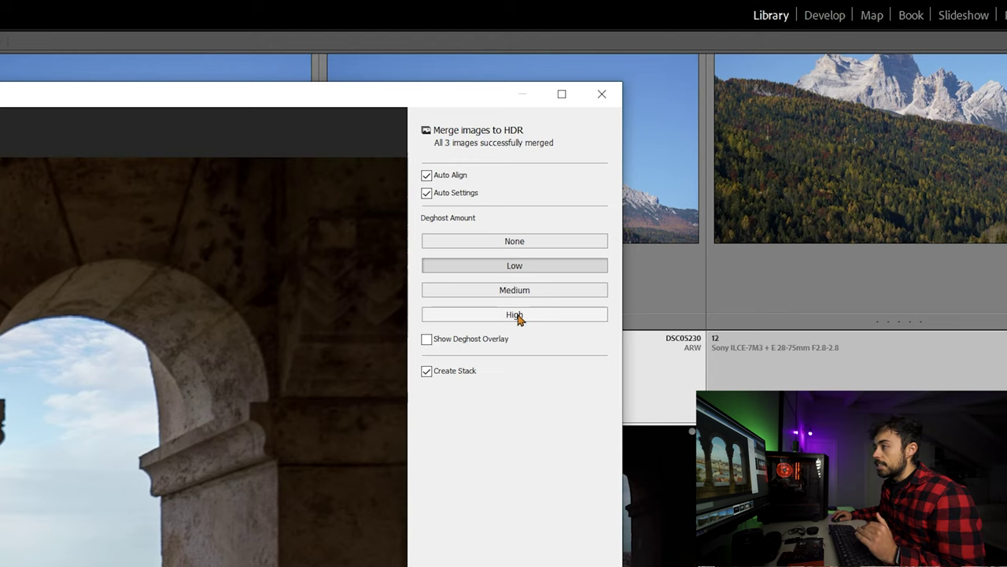
click(472, 339)
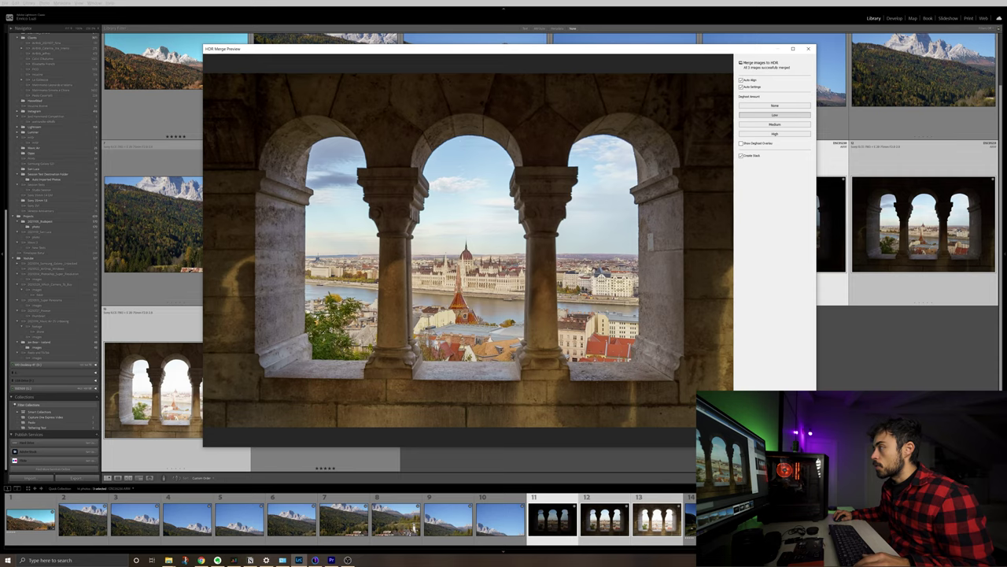
key(Return)
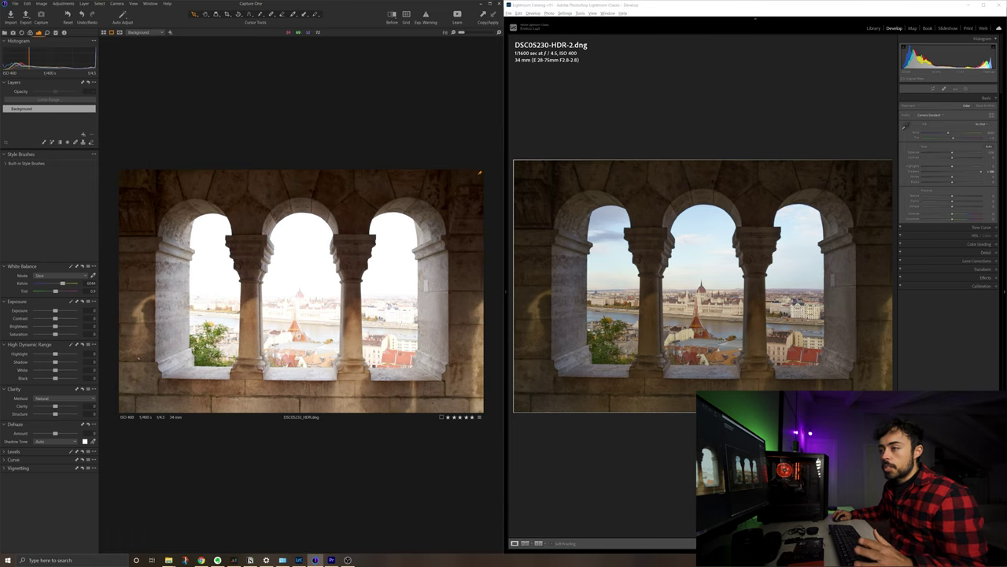
Step: Lower Capture One's HDR highlights and exposure, lift its shadows, and adjust Lightroom's shadows
drag(55, 354, 35, 354)
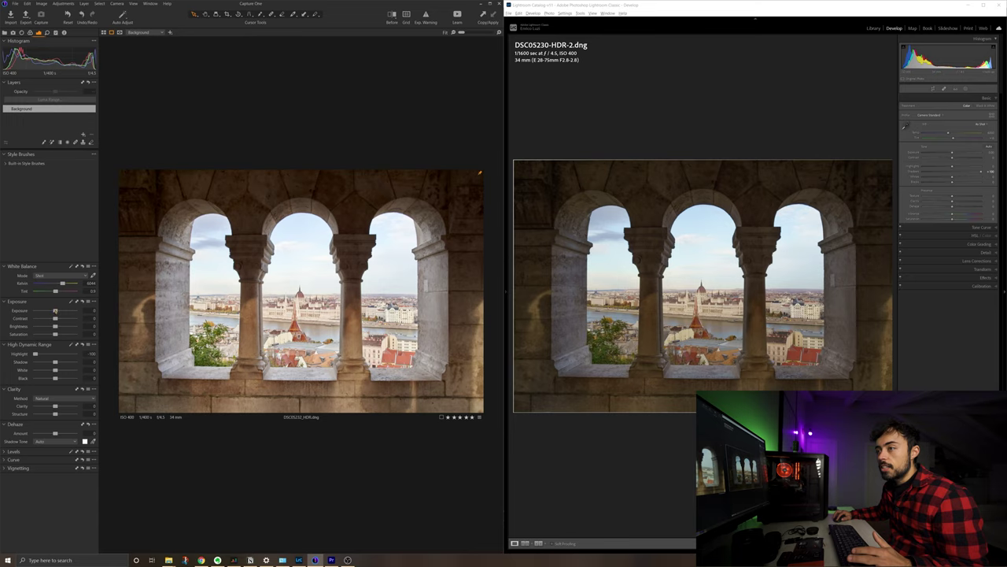
drag(55, 311, 53, 311)
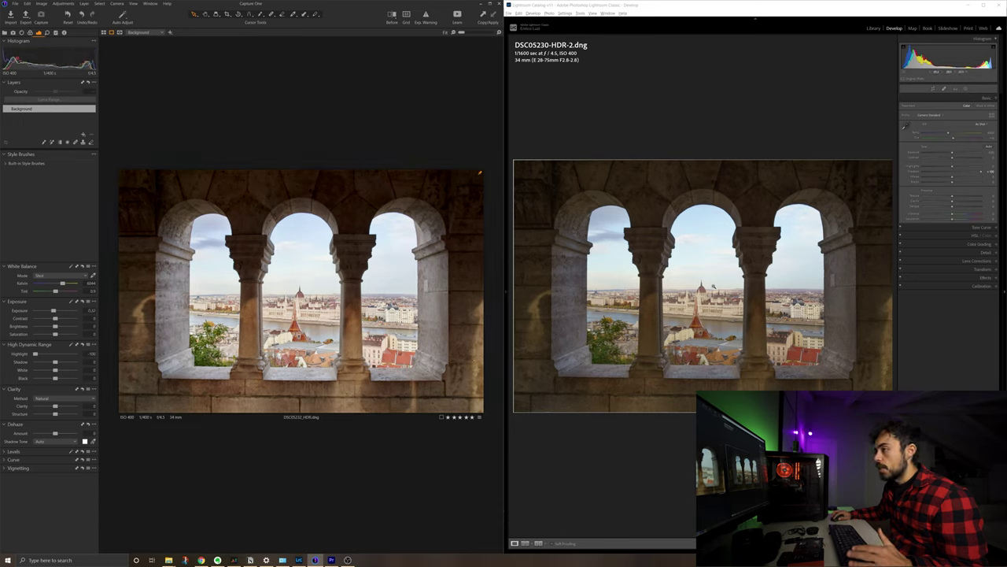
drag(954, 171, 985, 172)
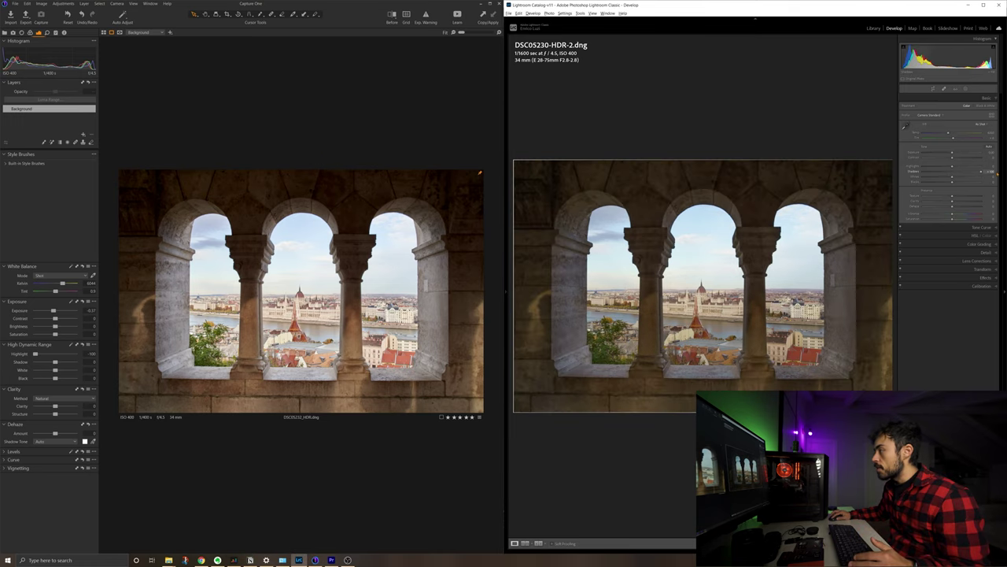
drag(55, 362, 74, 362)
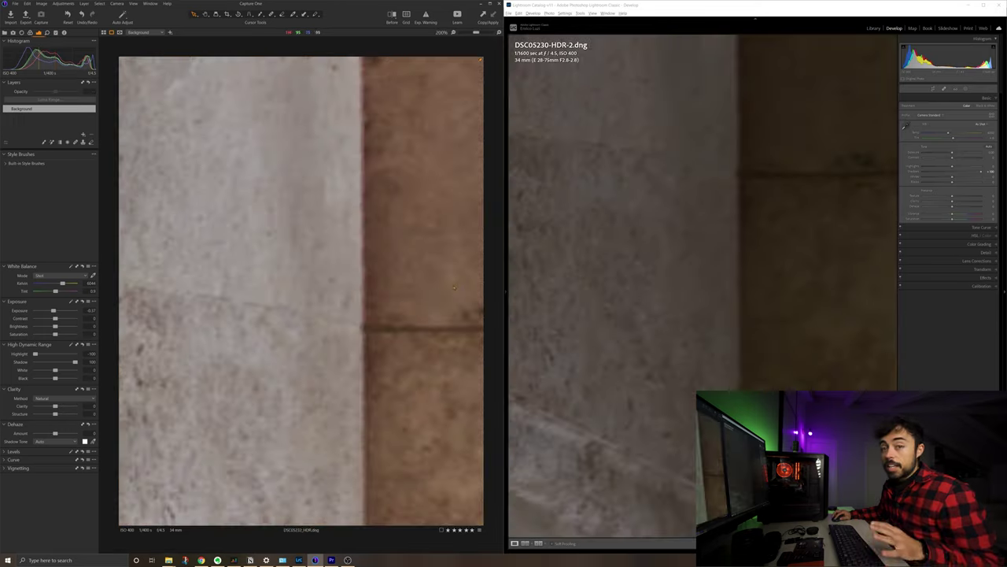
Step: Zoom both HDRs on a pillar edge and then the parliament building to compare detail
click(459, 340)
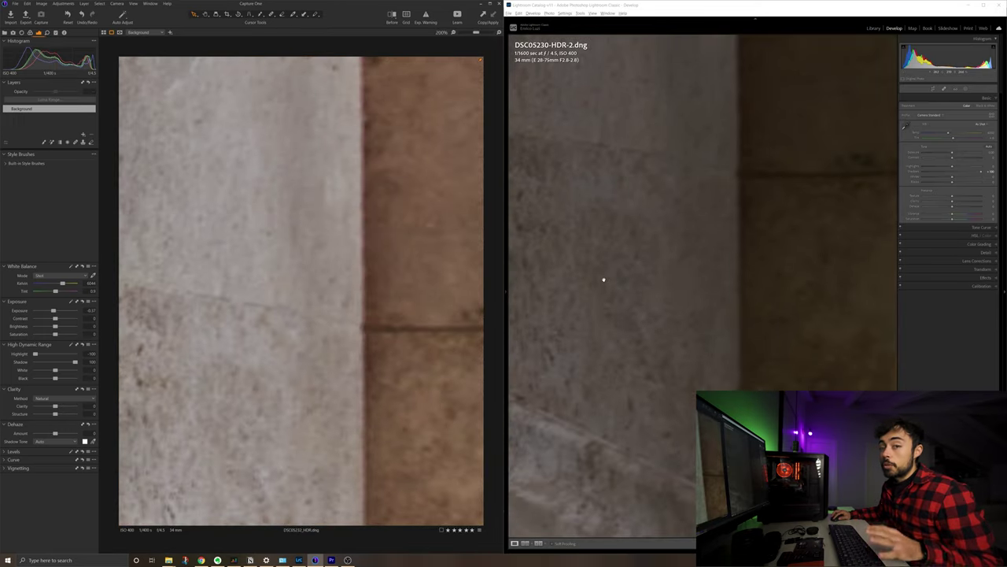
click(297, 311)
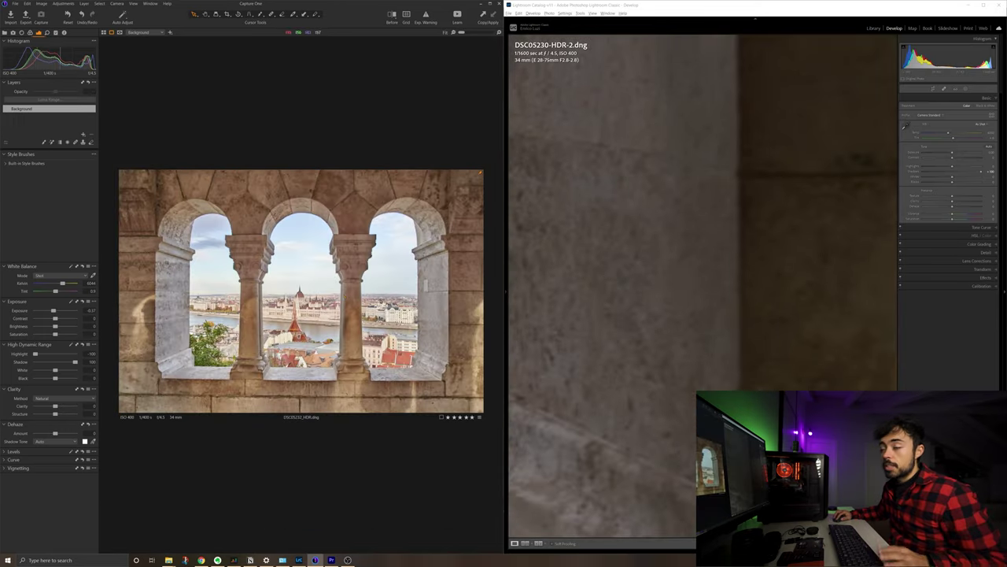
scroll(297, 310, up, 3)
scroll(297, 310, up, 3)
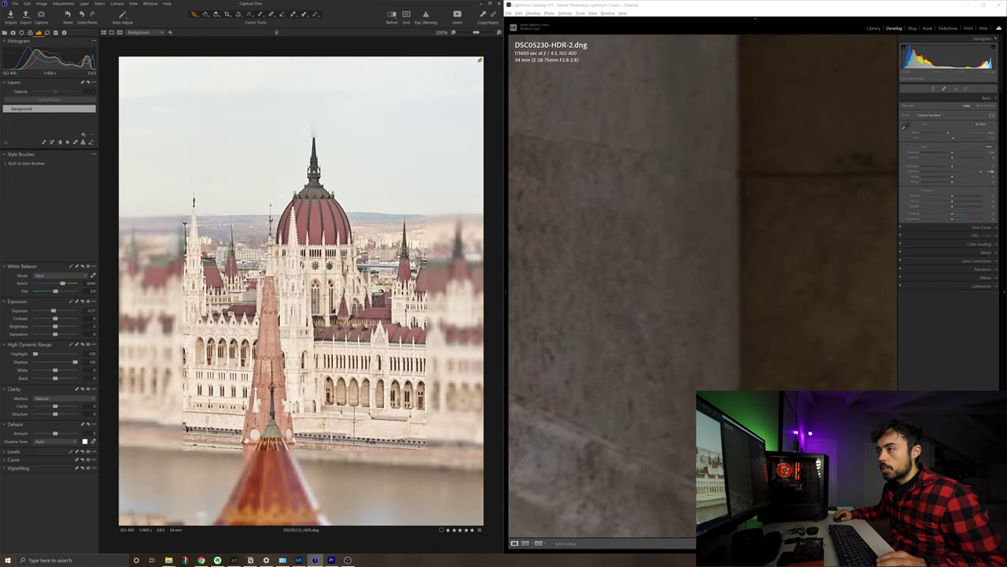
click(661, 309)
click(710, 270)
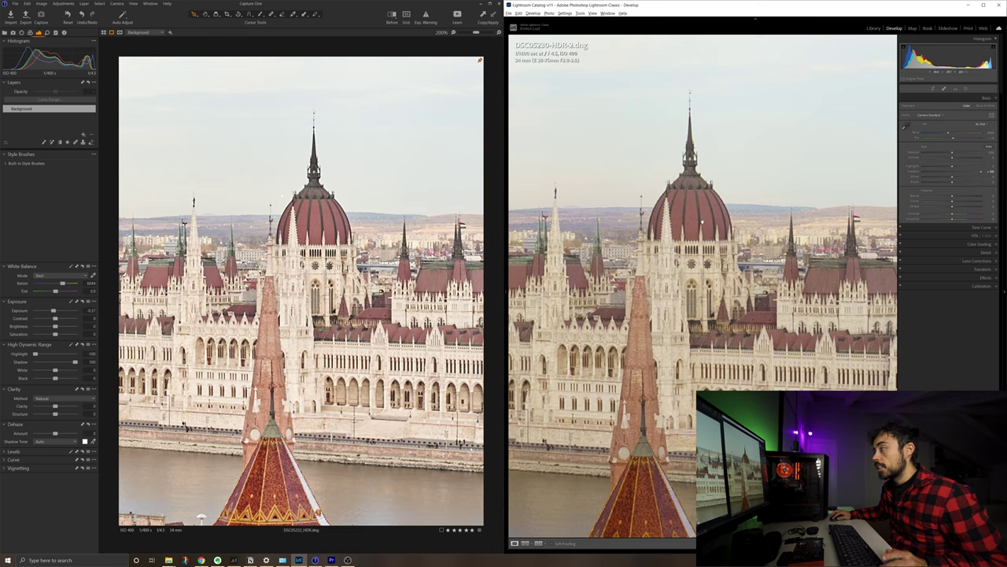
Step: Revert Lightroom's image to the Point Curve: Custom history step and open the tone curve
mouse_move(508, 256)
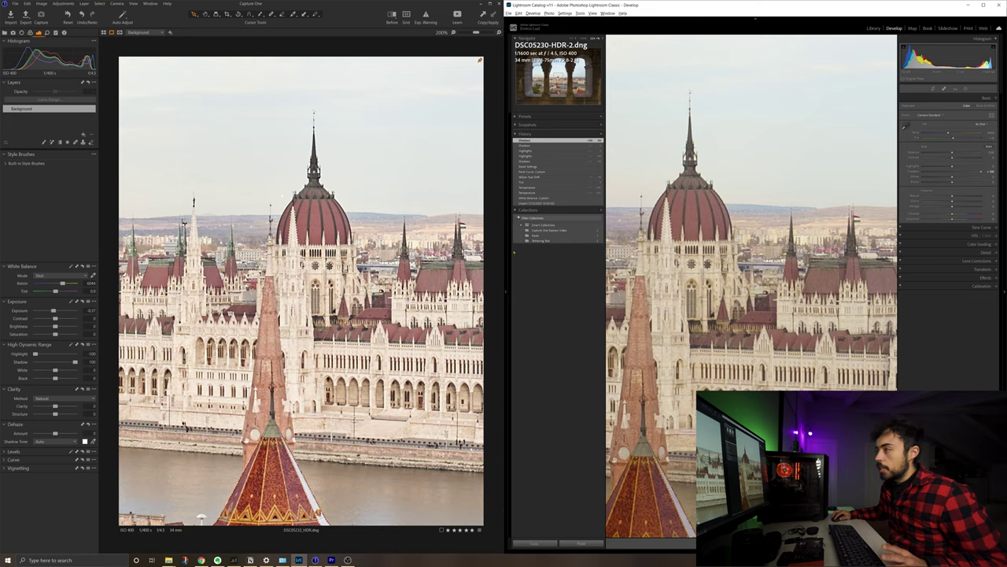
click(541, 171)
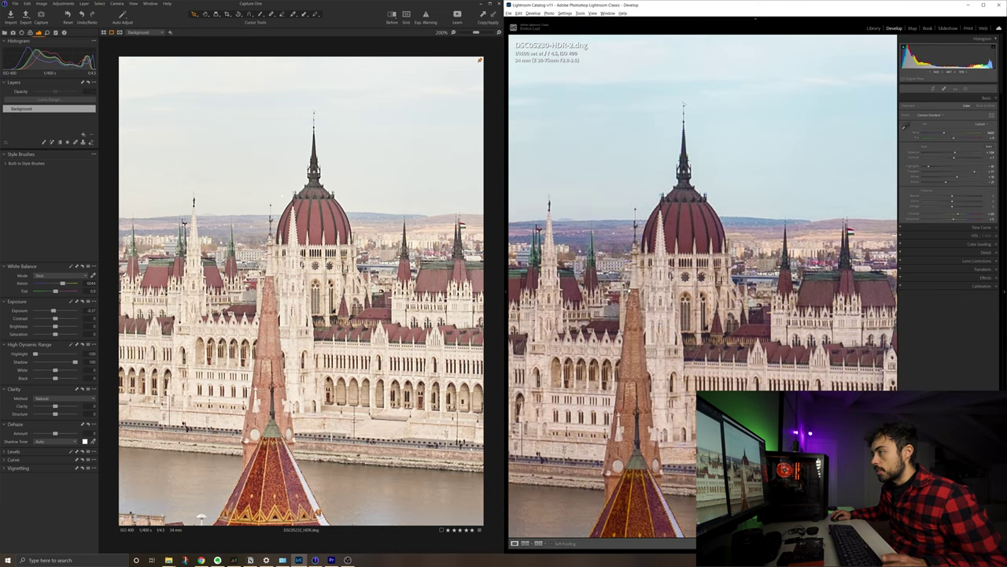
click(957, 227)
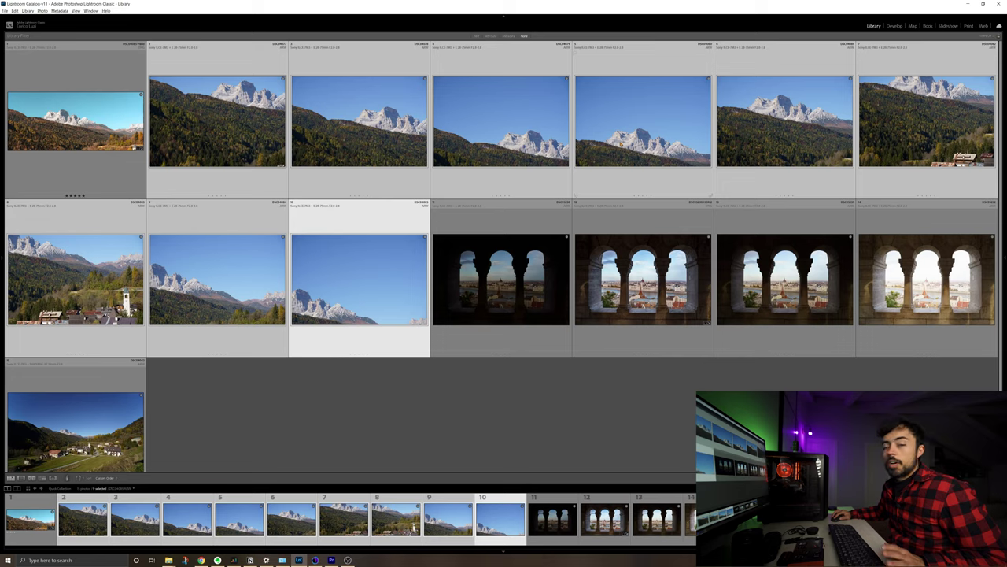
Step: Start a Lightroom panorama merge of the mountain shots and preview Cylindrical and Perspective projections
right_click(388, 128)
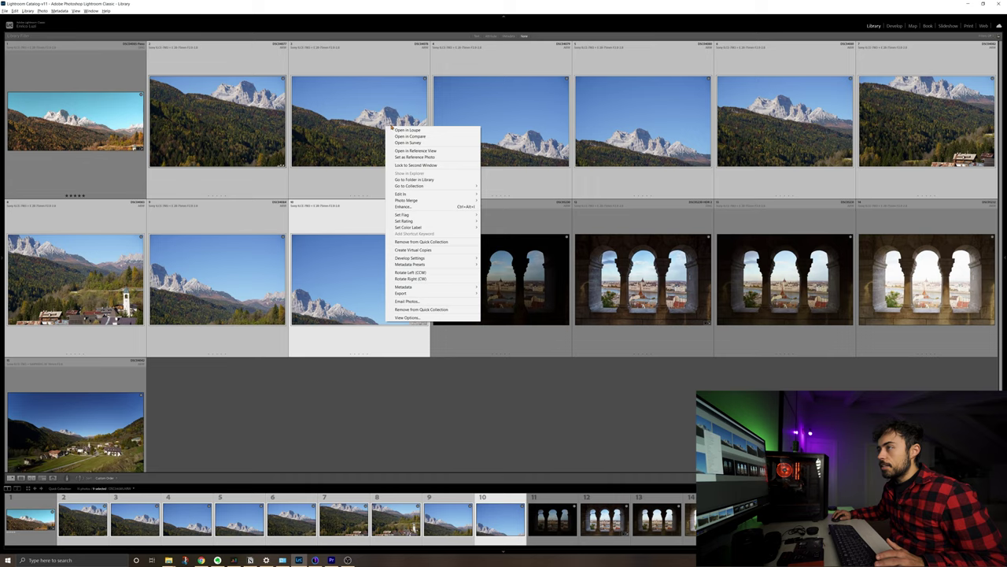
mouse_move(467, 199)
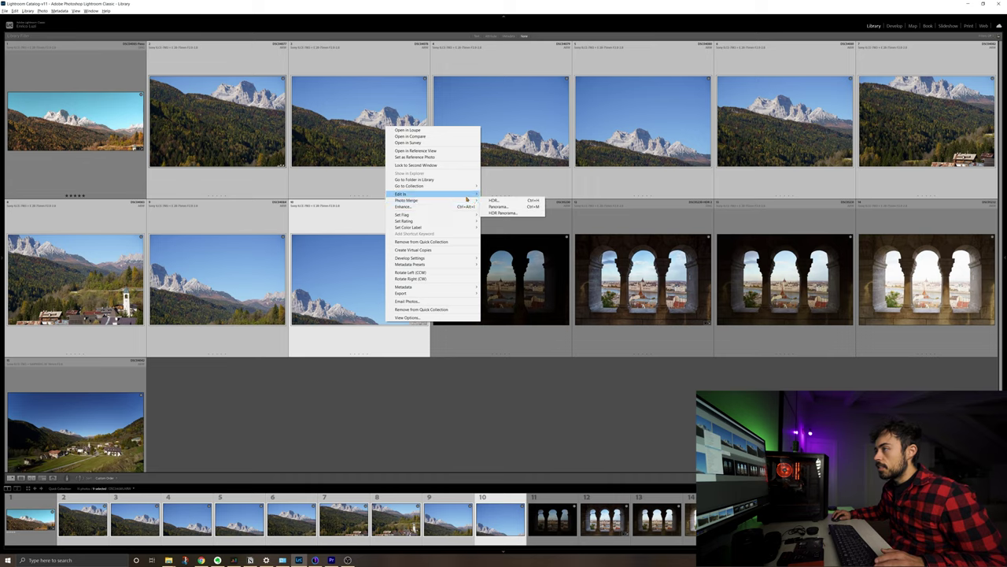
click(519, 207)
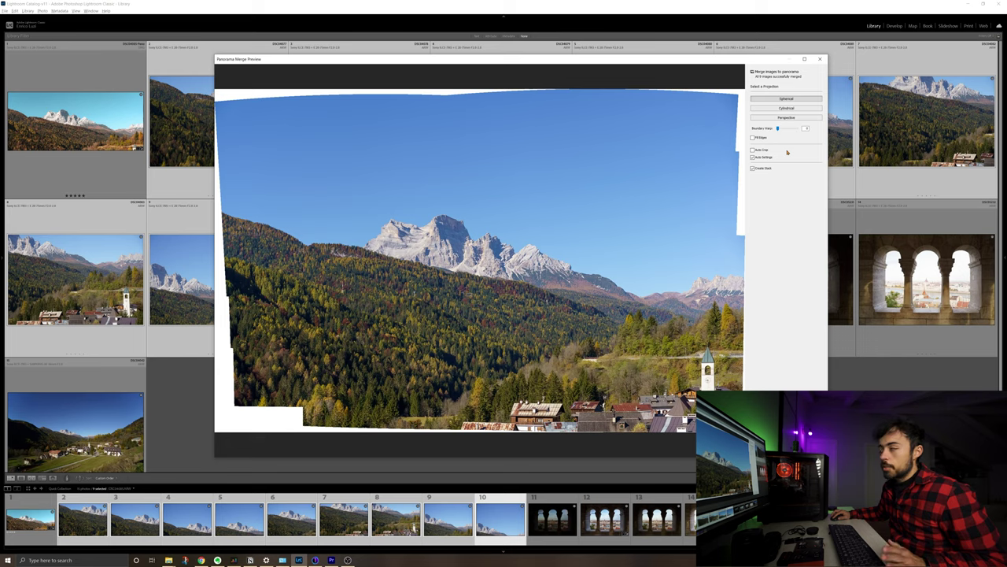
click(790, 108)
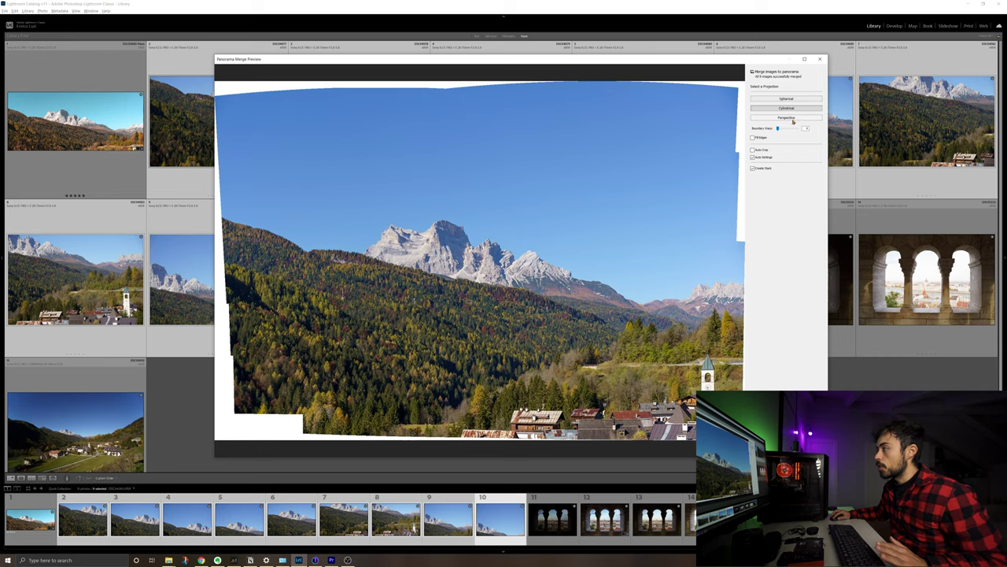
click(791, 117)
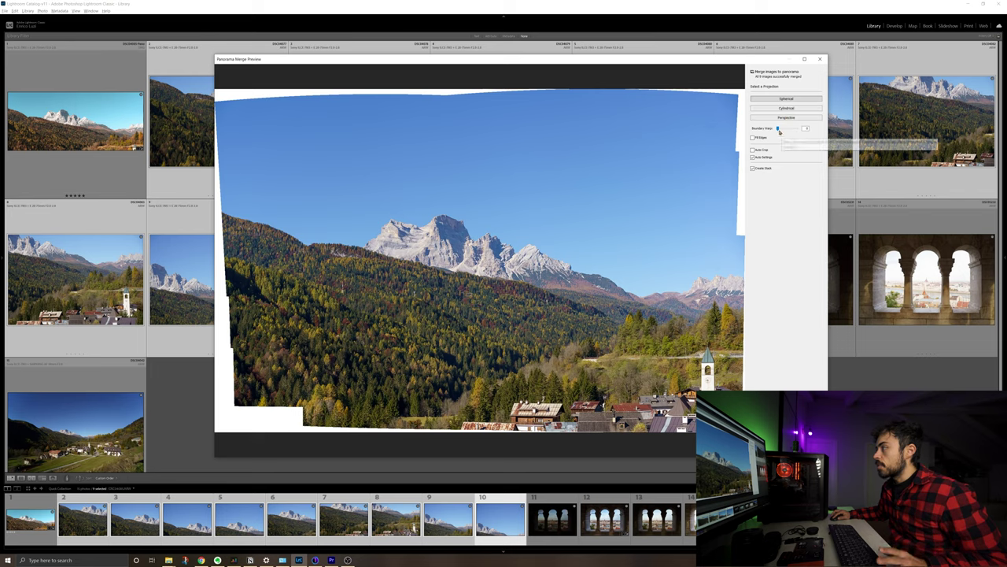
Step: Try a slight Boundary Warp, enable Fill Edges, keep Auto Settings, and merge the panorama
drag(779, 130, 795, 129)
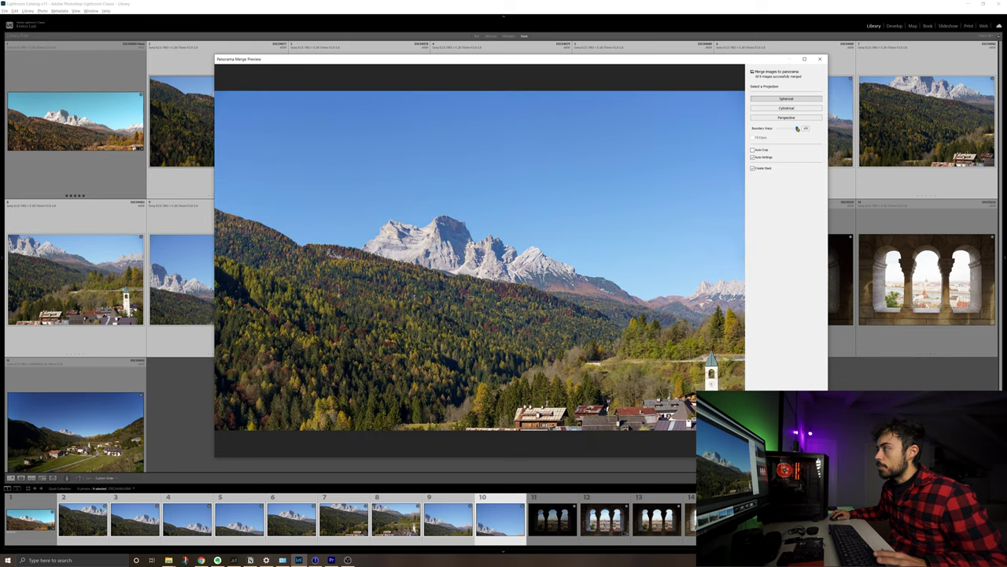
double_click(793, 129)
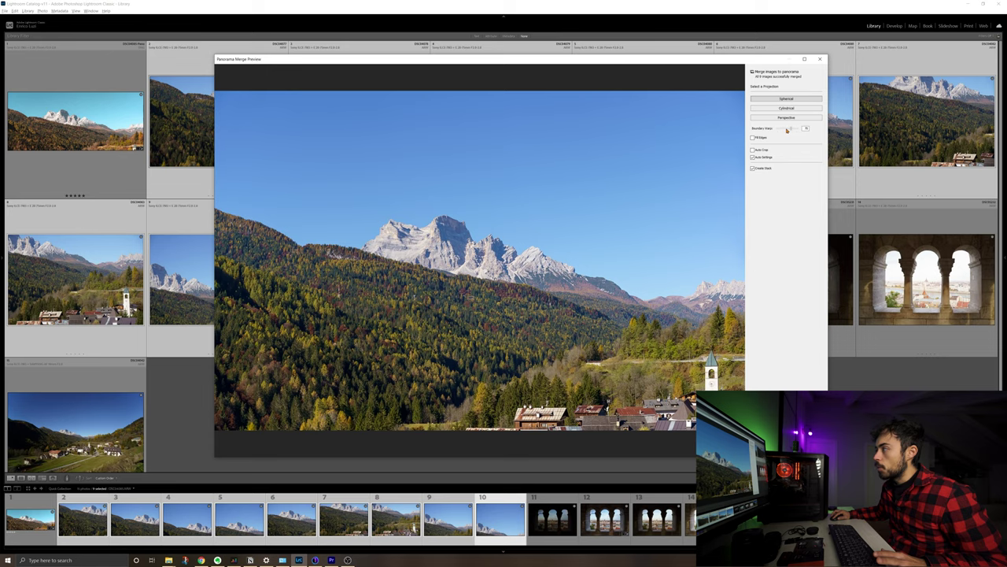
drag(787, 129, 789, 128)
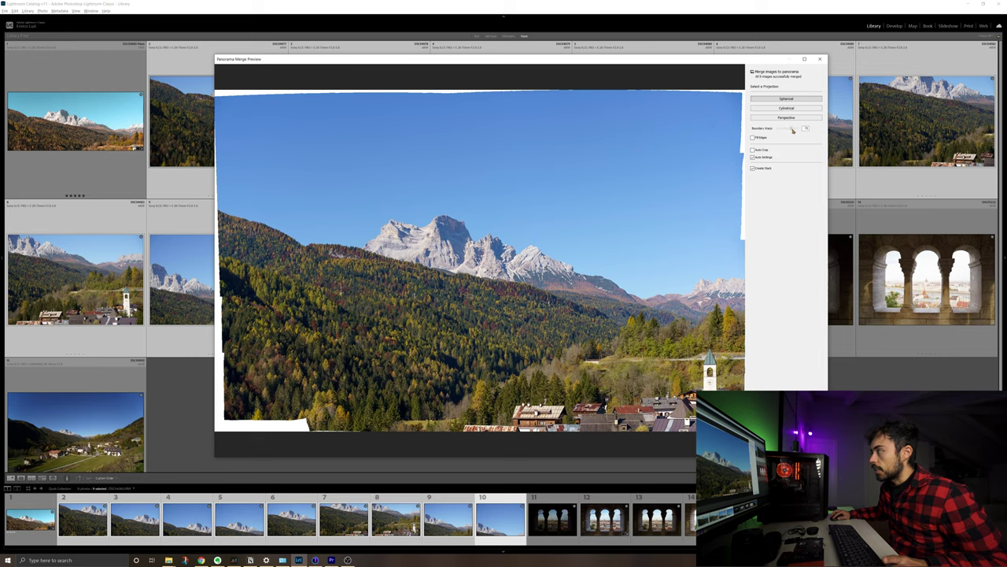
drag(788, 130, 777, 129)
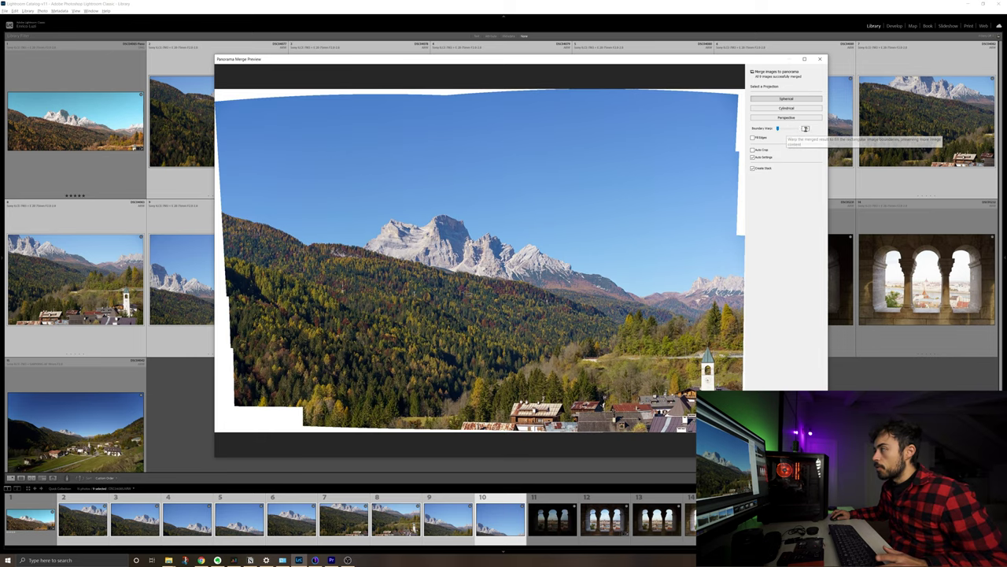
click(761, 139)
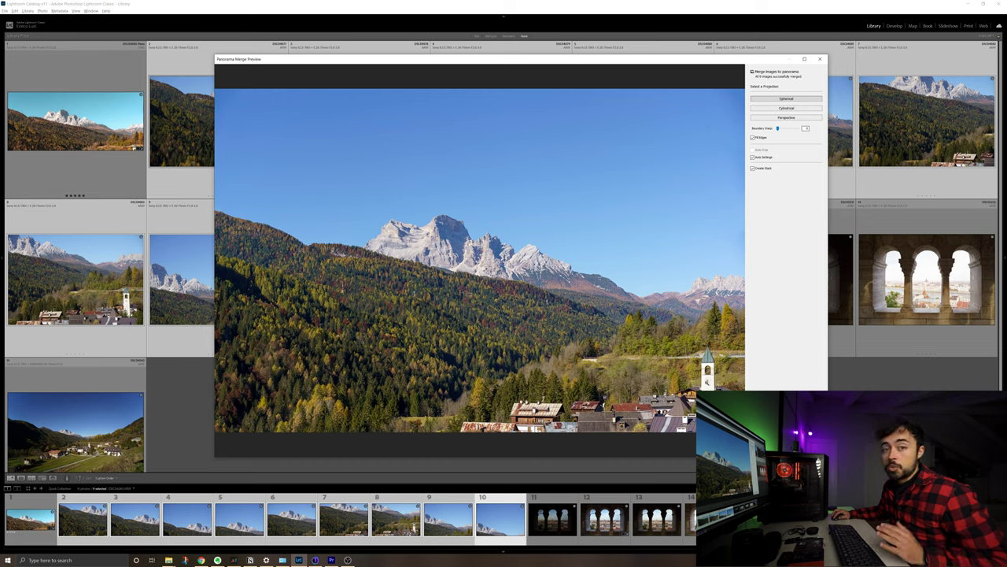
click(759, 158)
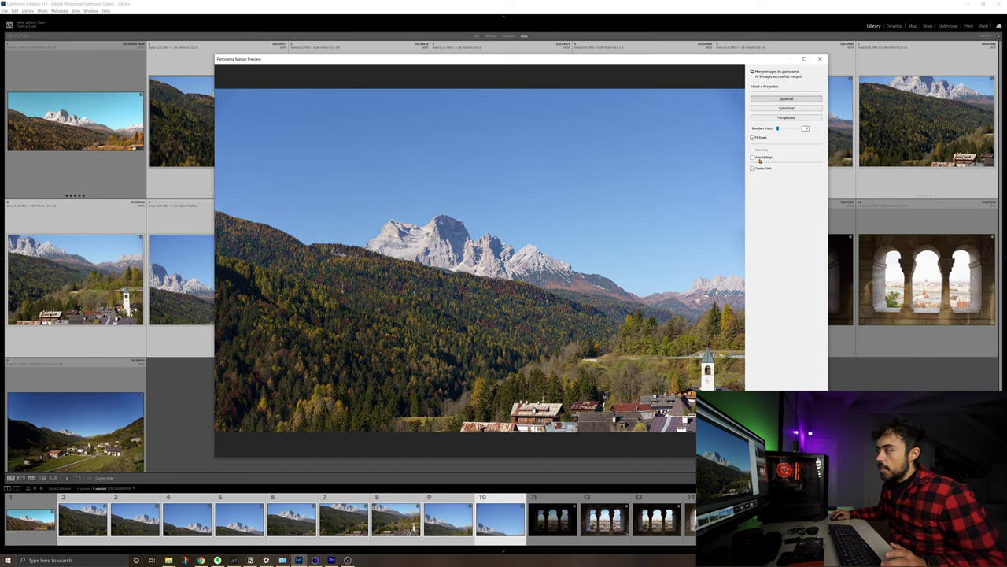
click(753, 157)
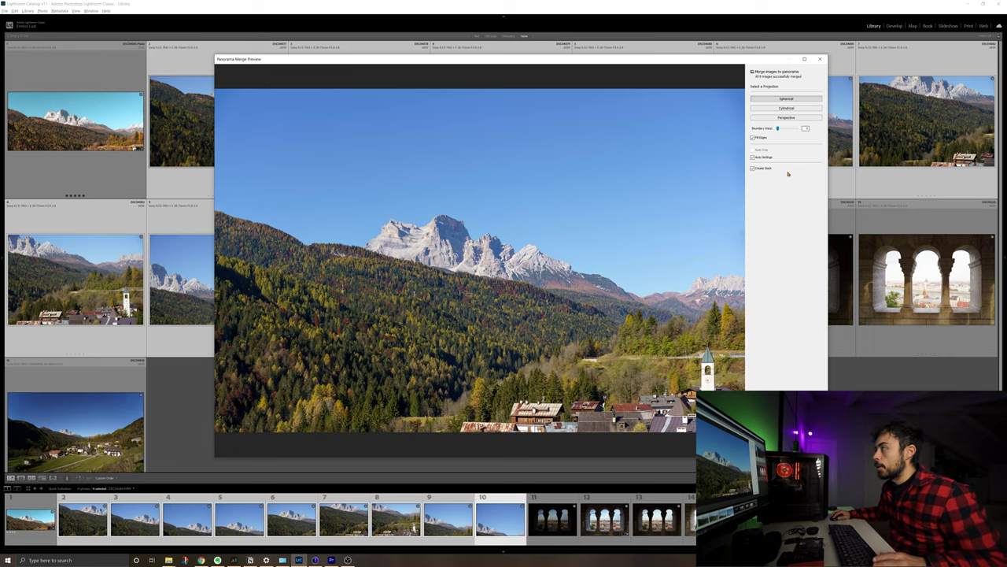
key(Return)
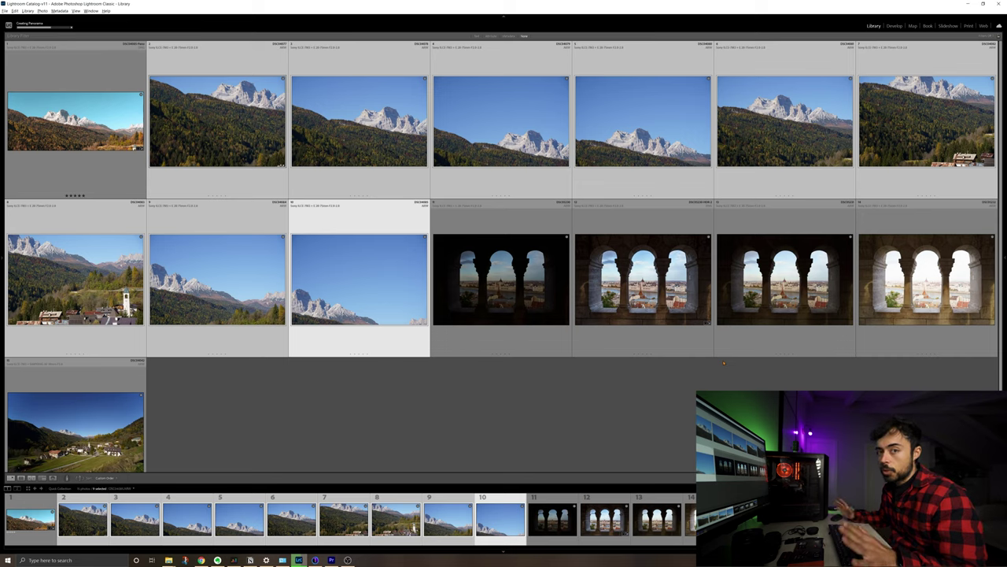
Step: Show Lightroom's panorama in Loupe on the right half, with Capture One's panorama alongside
key(e)
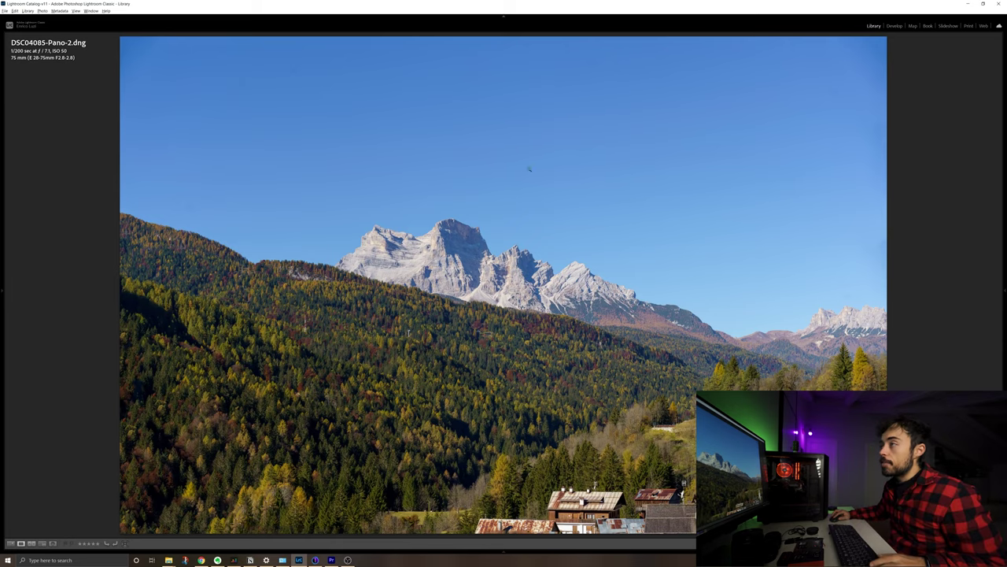
key(super+Right)
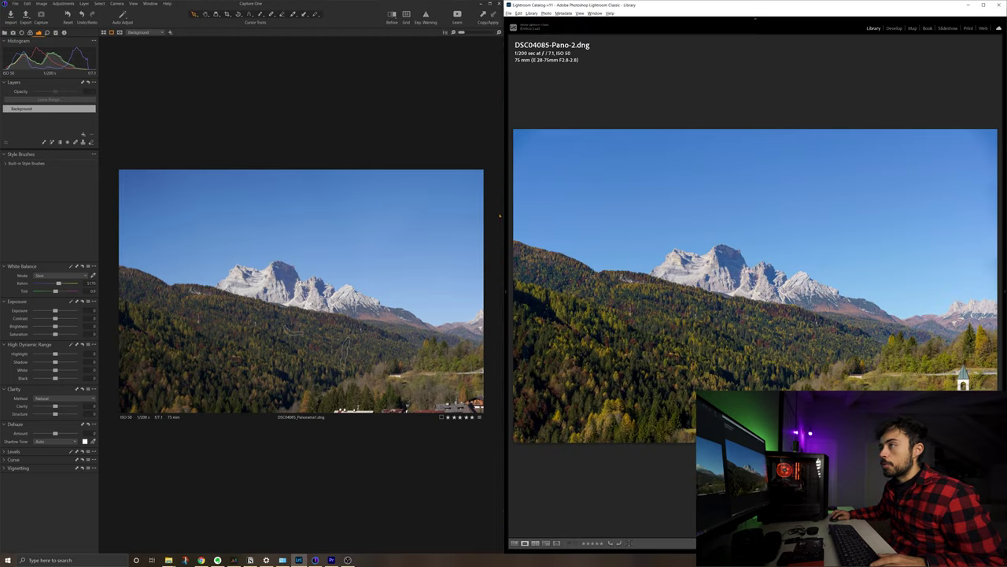
click(449, 163)
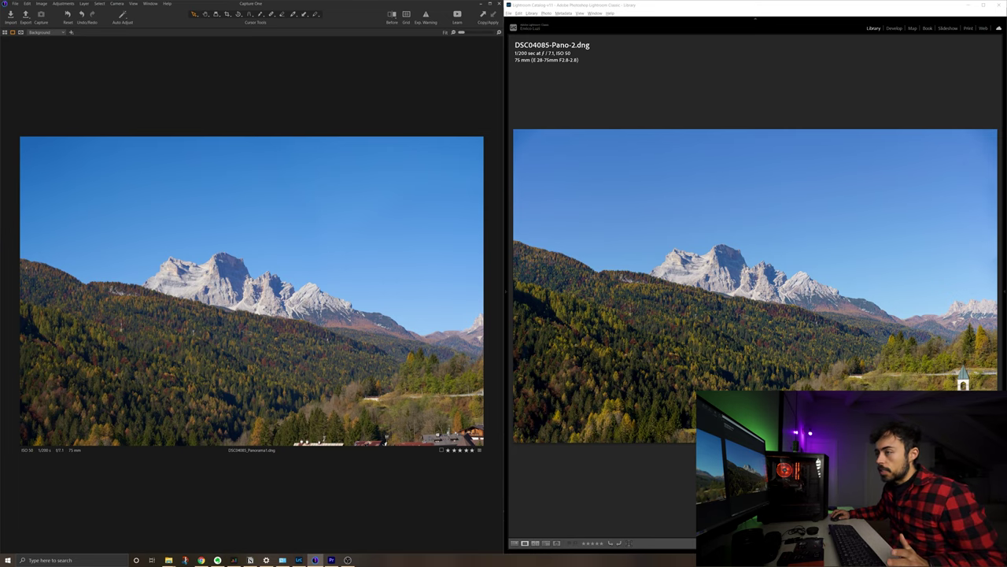
Step: Zoom both panoramas on the mountain face and forest to compare detail
click(210, 271)
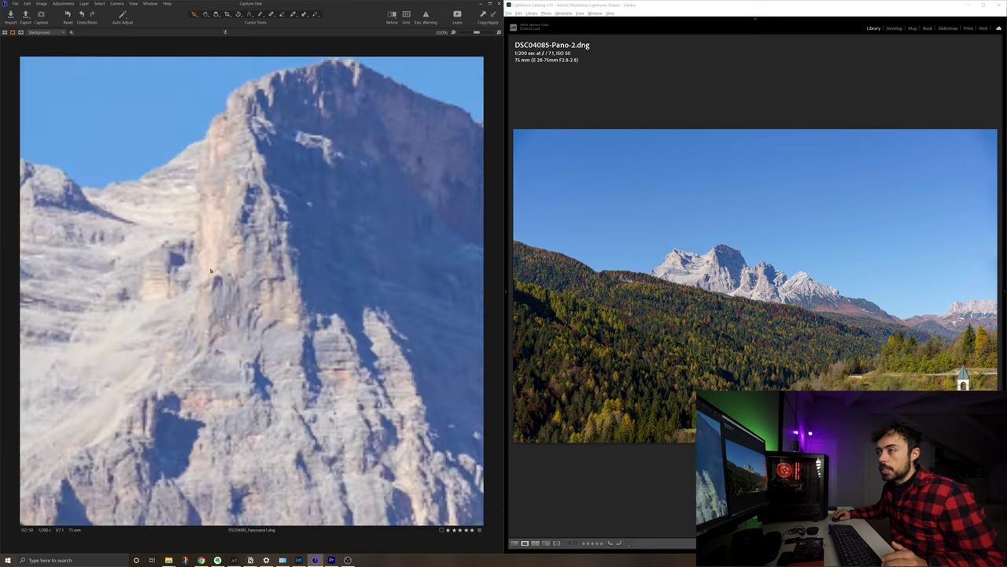
click(210, 271)
click(725, 262)
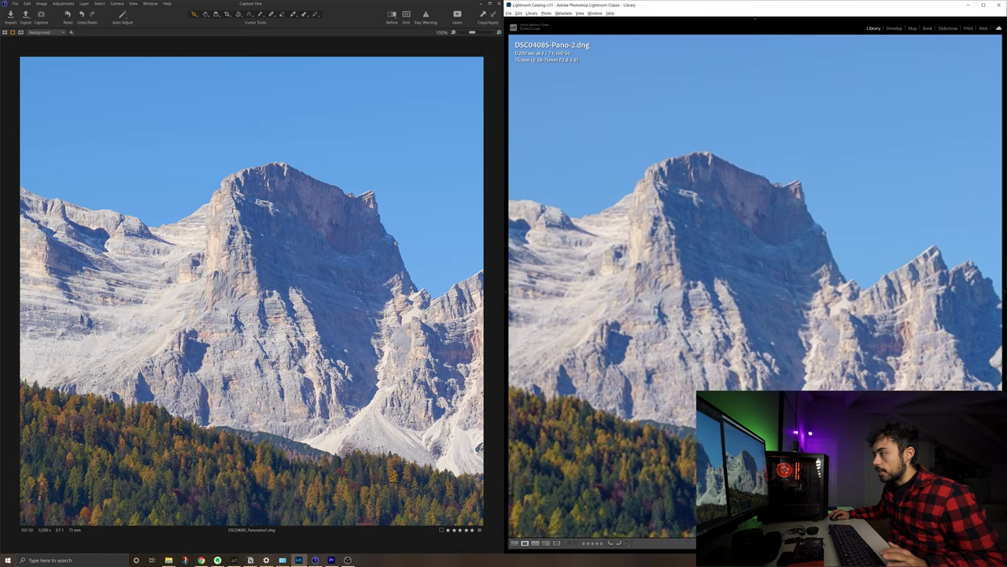
key(z)
key(alt+Tab)
key(ctrl+0)
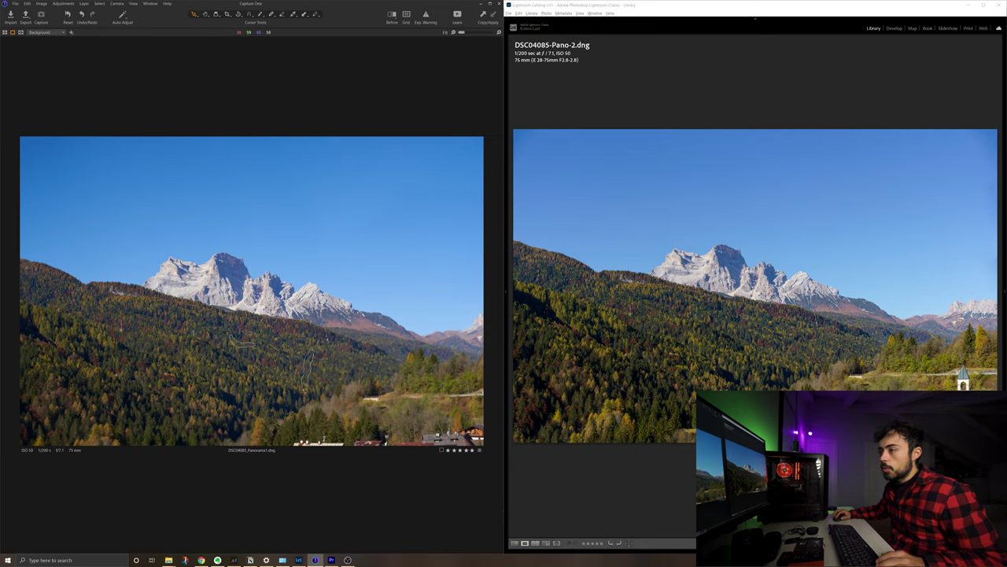
key(ctrl+plus)
key(ctrl+plus)
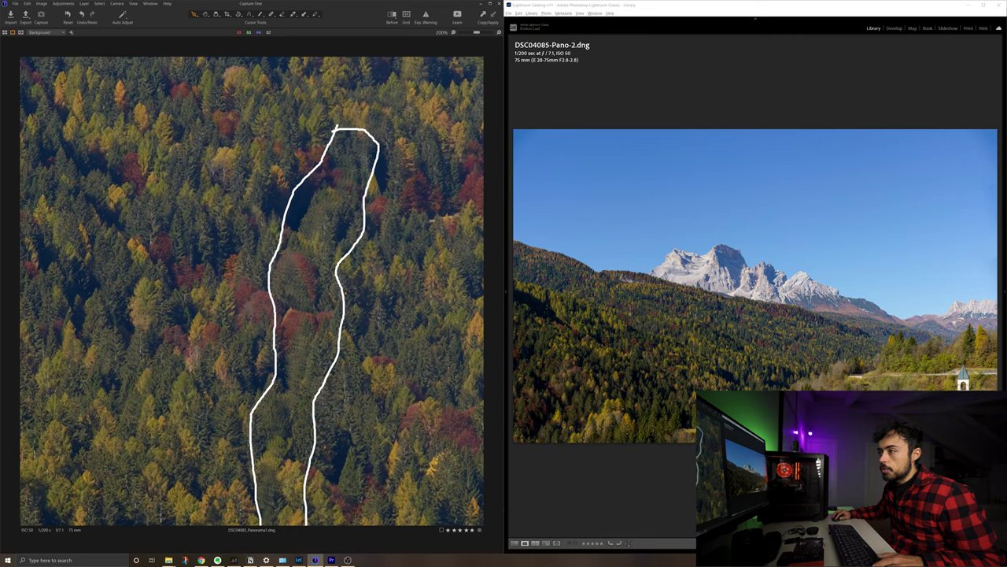
Step: Zoom Lightroom's panorama into the forest, switch to Develop, and pan down to the lower forest
click(812, 348)
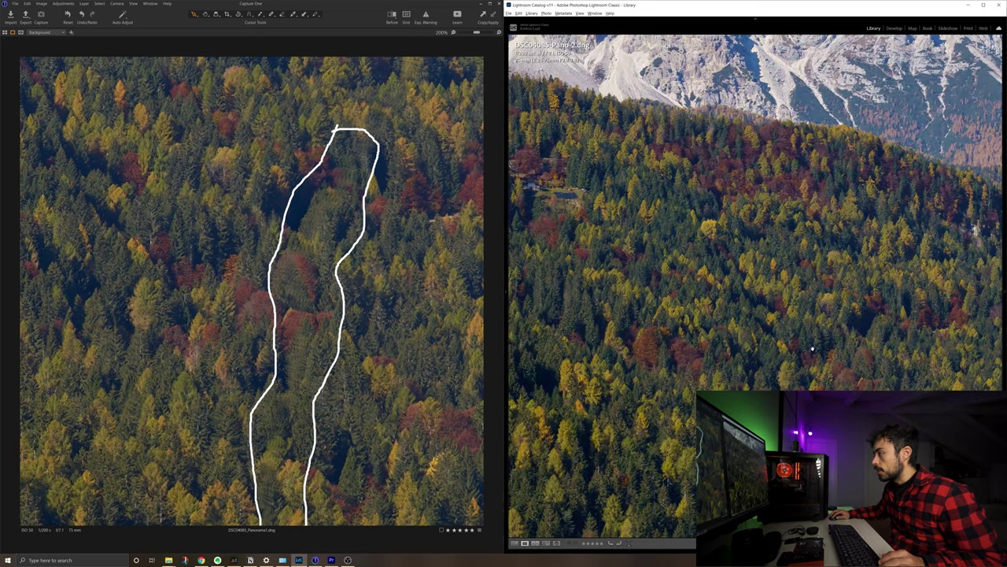
key(d)
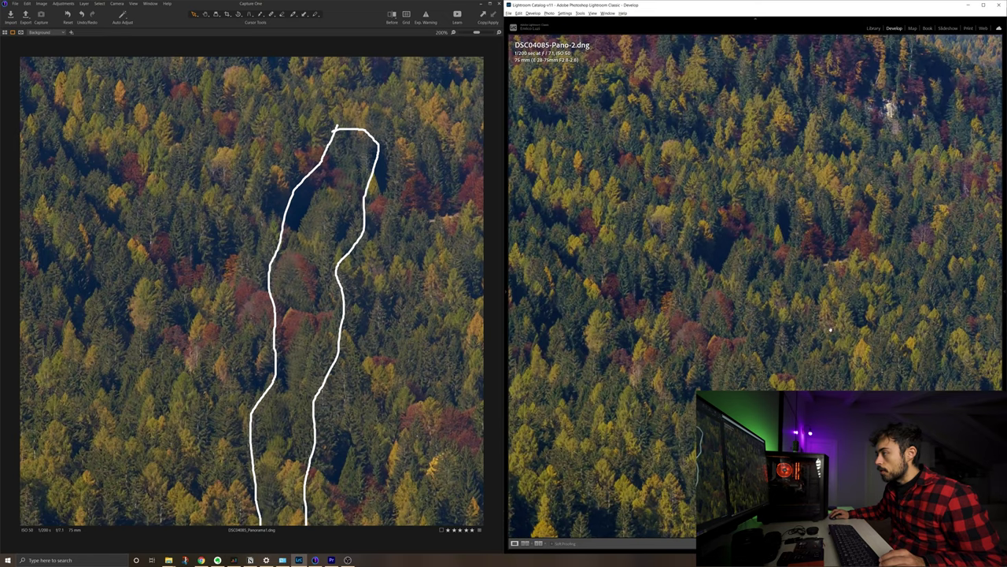
drag(734, 310, 762, 124)
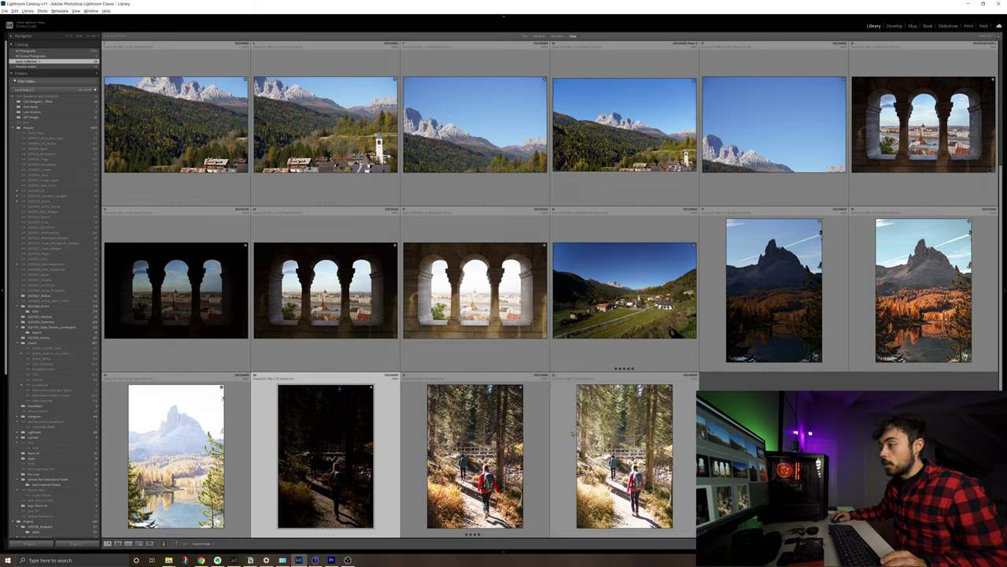
Step: Merge the three hiker brackets to HDR with the deghost overlay shown, then view the result large
shift+click(573, 434)
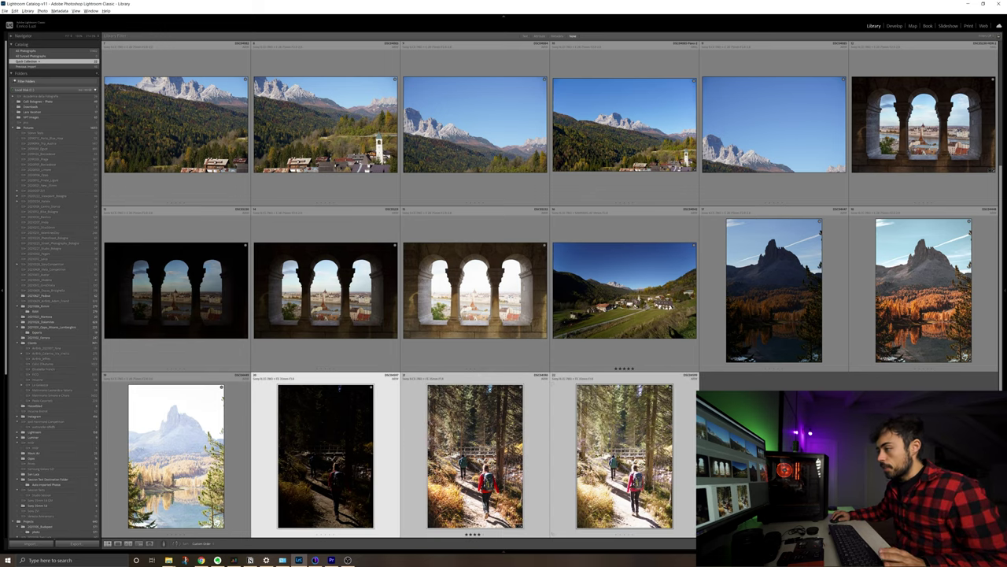
right_click(602, 246)
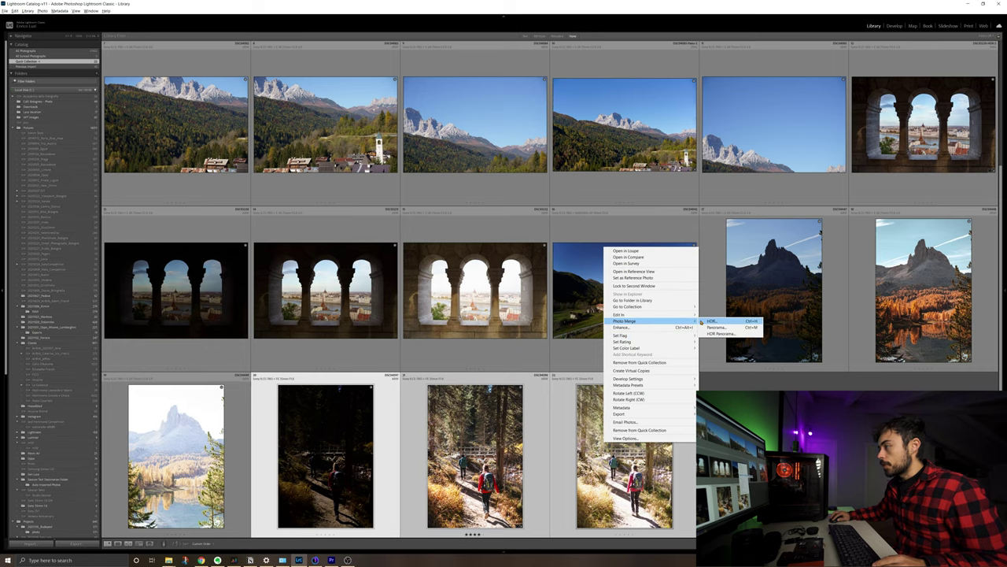
click(703, 321)
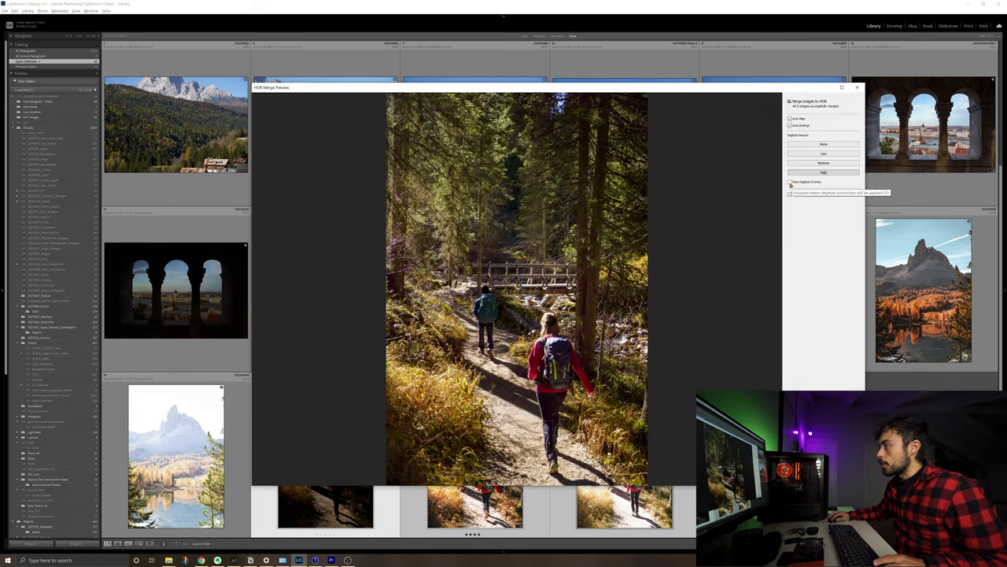
click(808, 182)
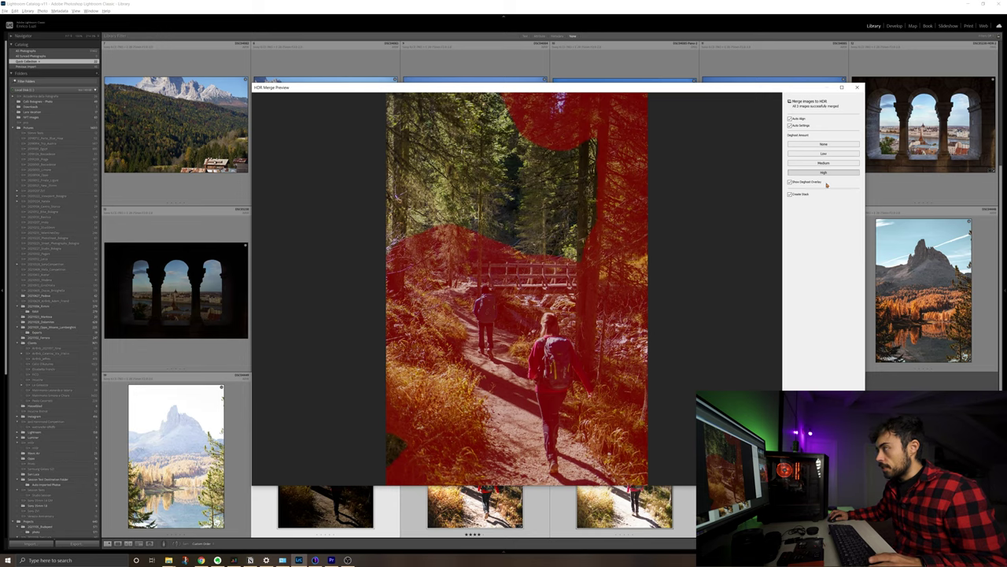
key(Return)
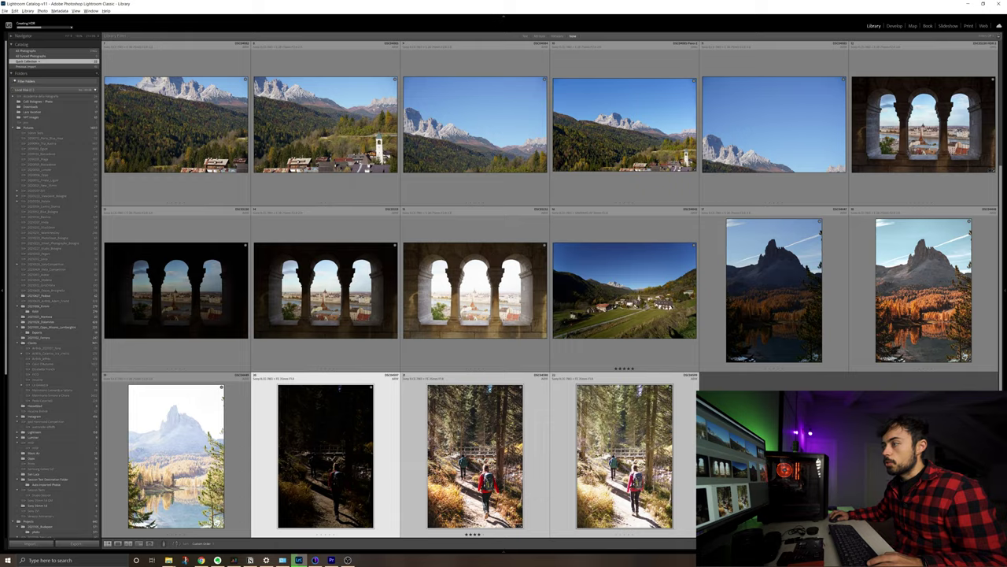
key(e)
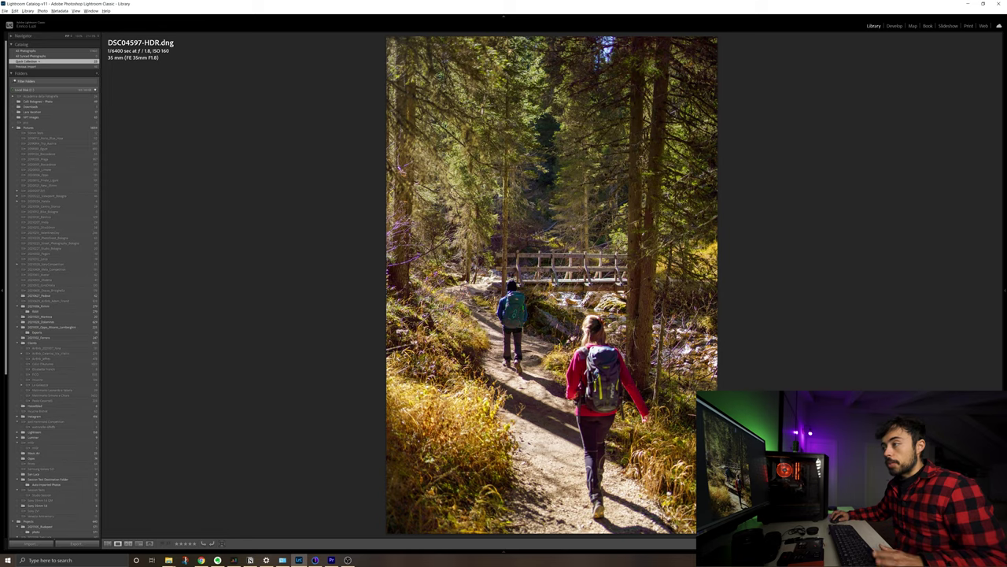
Step: Zoom the HDR to 1:1 on the hiker and pan around it
click(481, 333)
drag(482, 333, 142, 444)
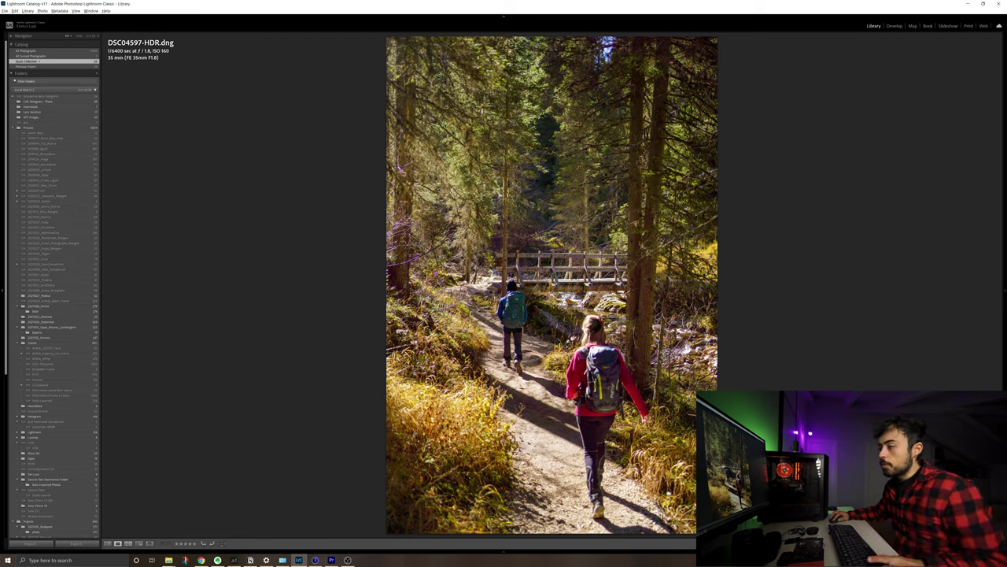
key(z)
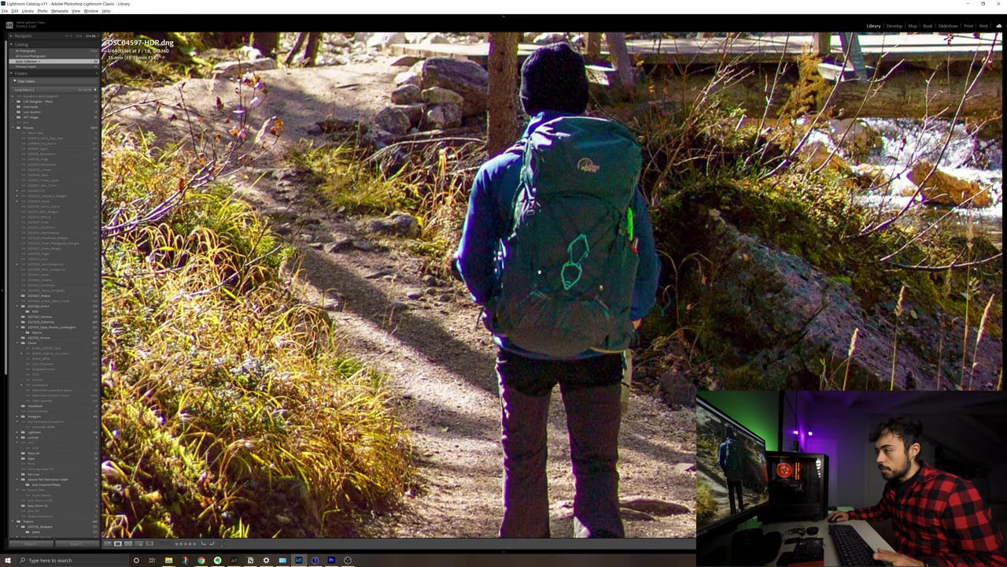
key(z)
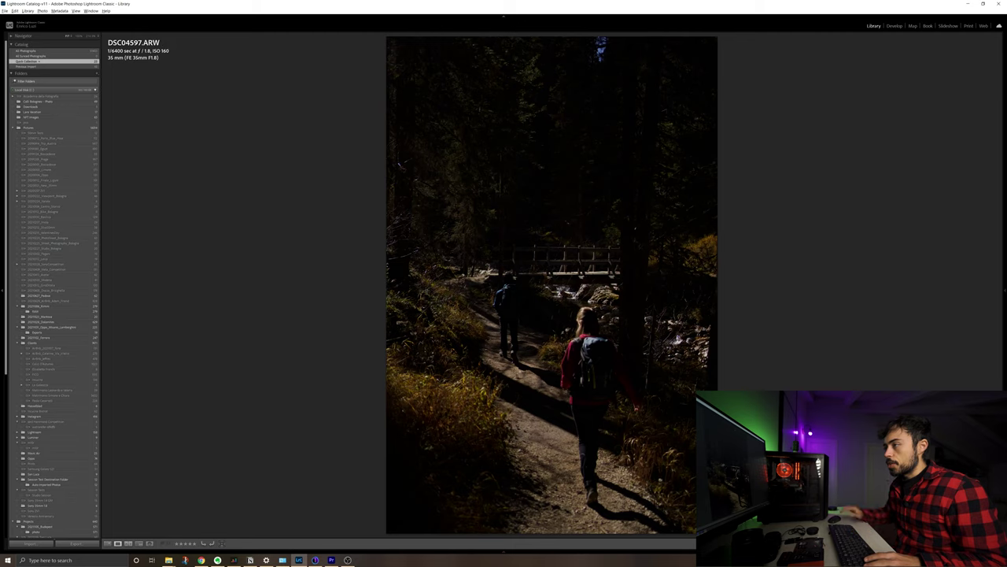
Step: Zoom into the original DSC04597.ARW for comparison, then return to the Library grid
key(Right)
click(497, 293)
drag(496, 294, 512, 304)
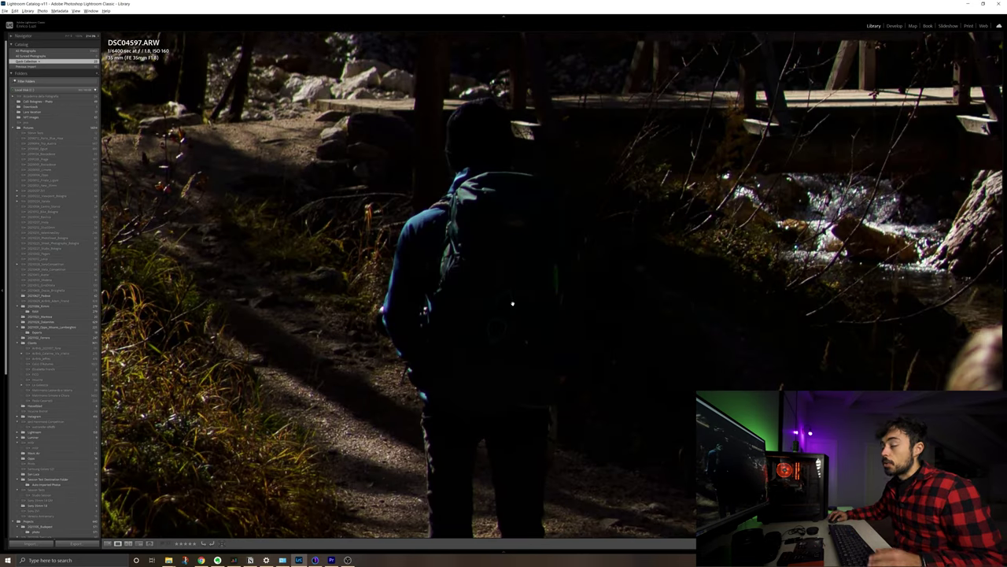
click(511, 304)
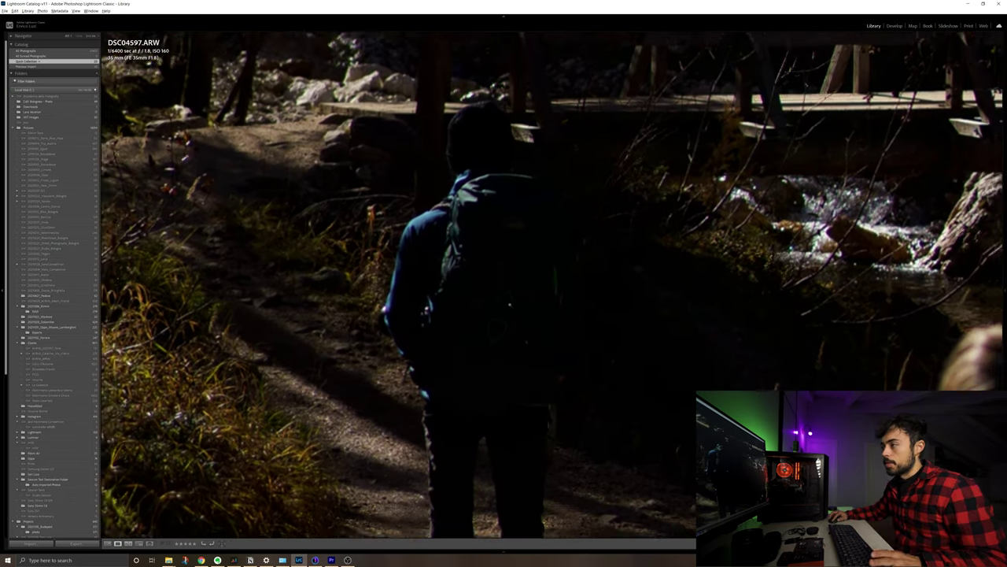
key(g)
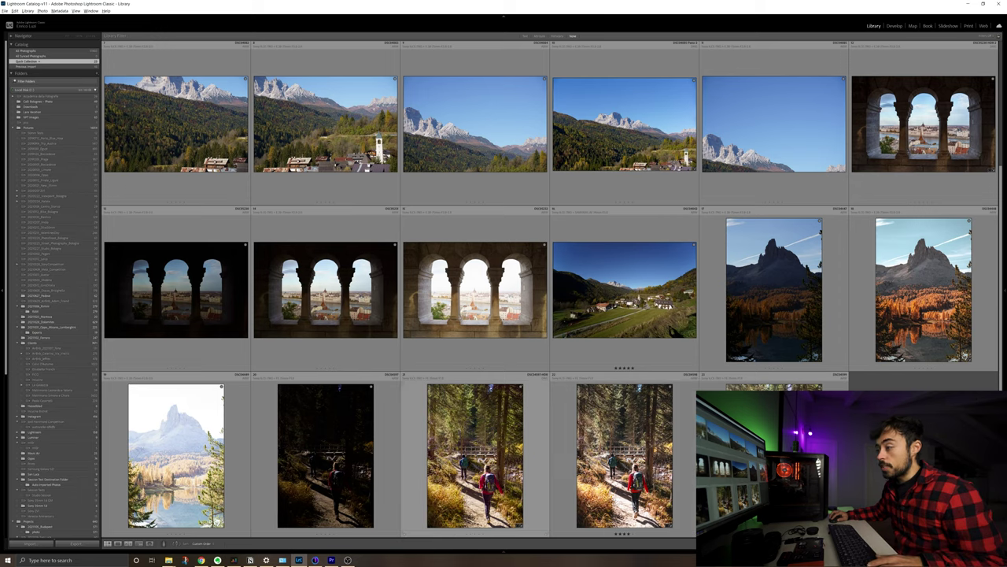
Step: In Capture One, select the three bracketed hiker shots DSC04597–DSC04599
click(315, 560)
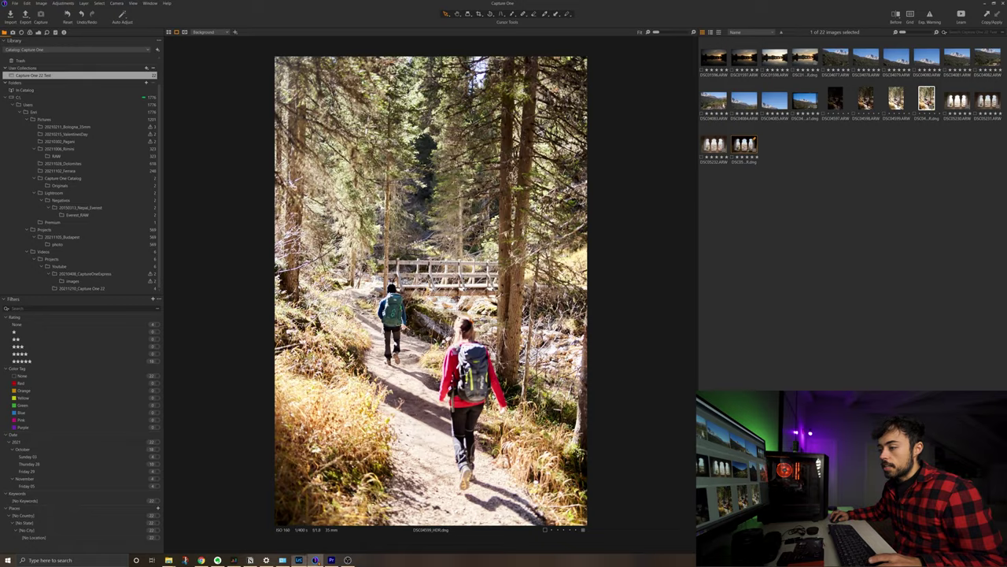
click(742, 233)
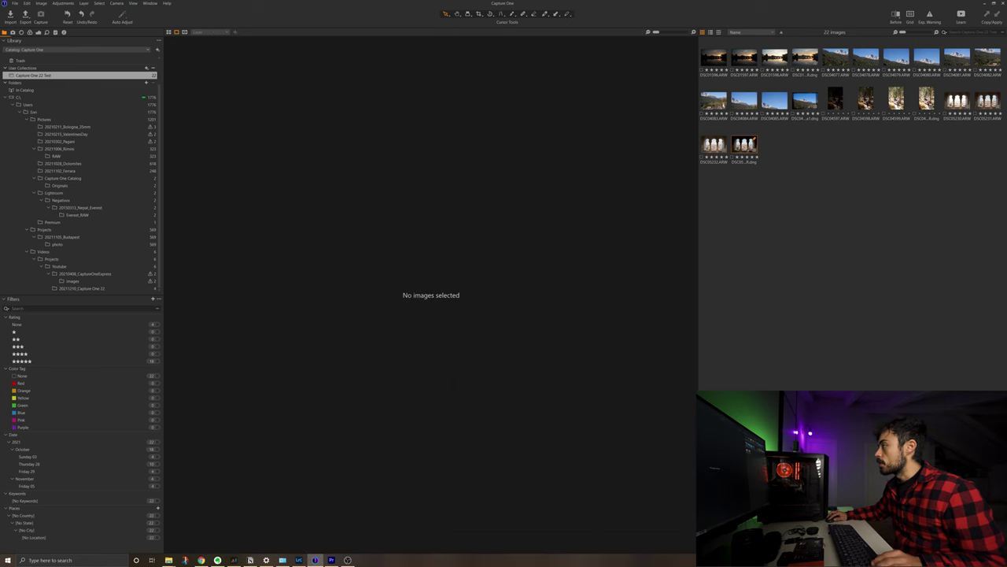
click(865, 97)
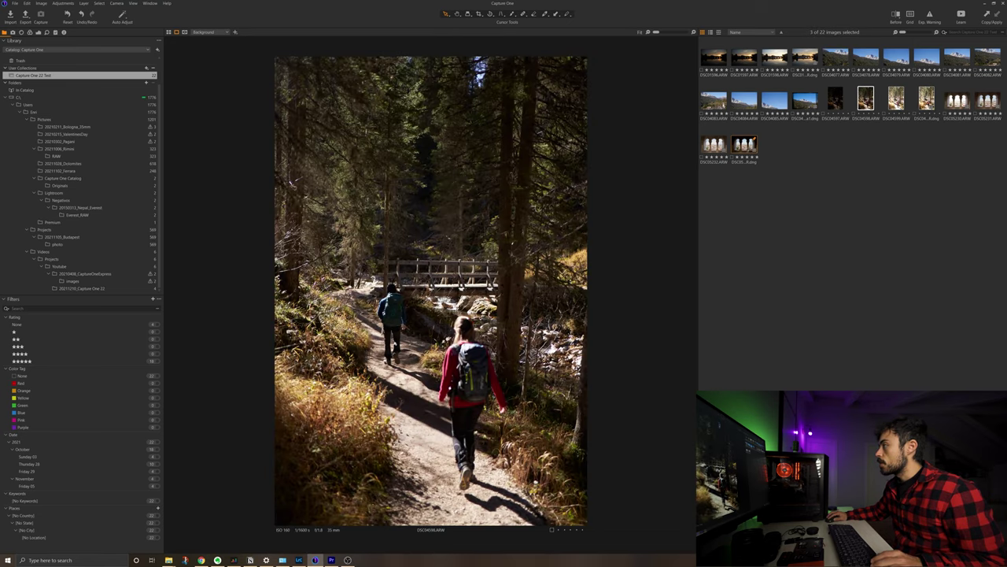
click(835, 98)
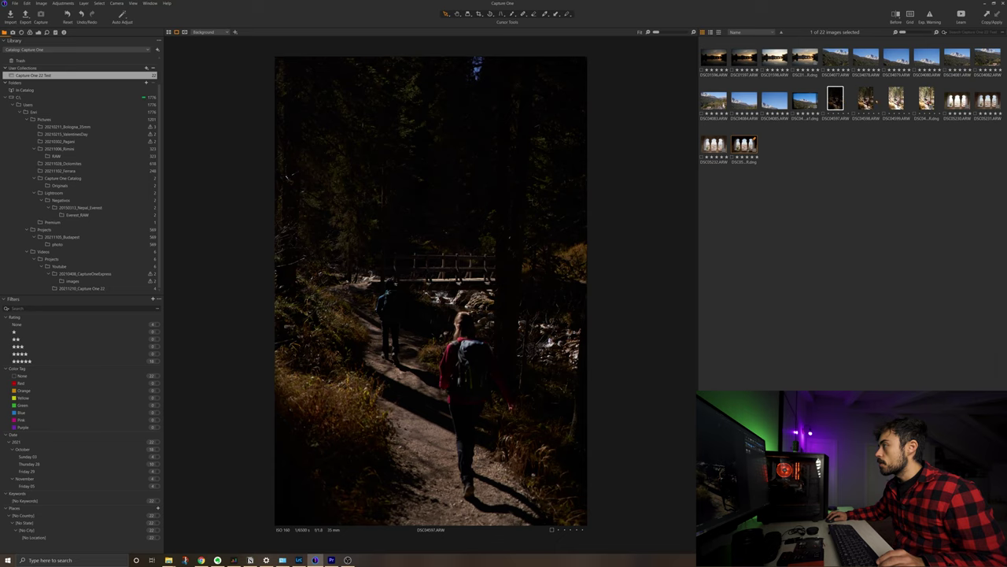
click(865, 97)
Step: Merge the selection to HDR and view the new DSC04599_HDR.dng
right_click(866, 98)
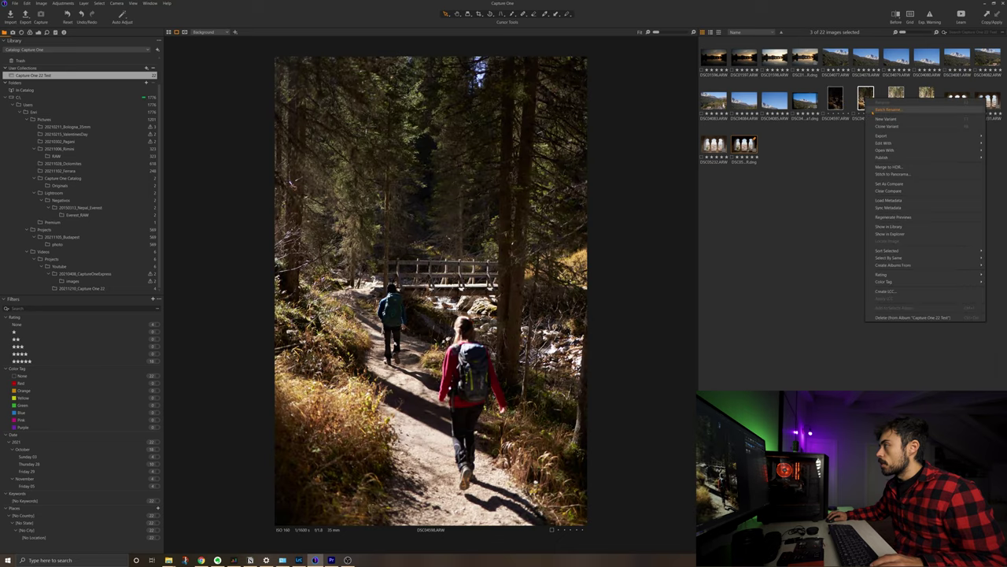
click(890, 168)
click(529, 289)
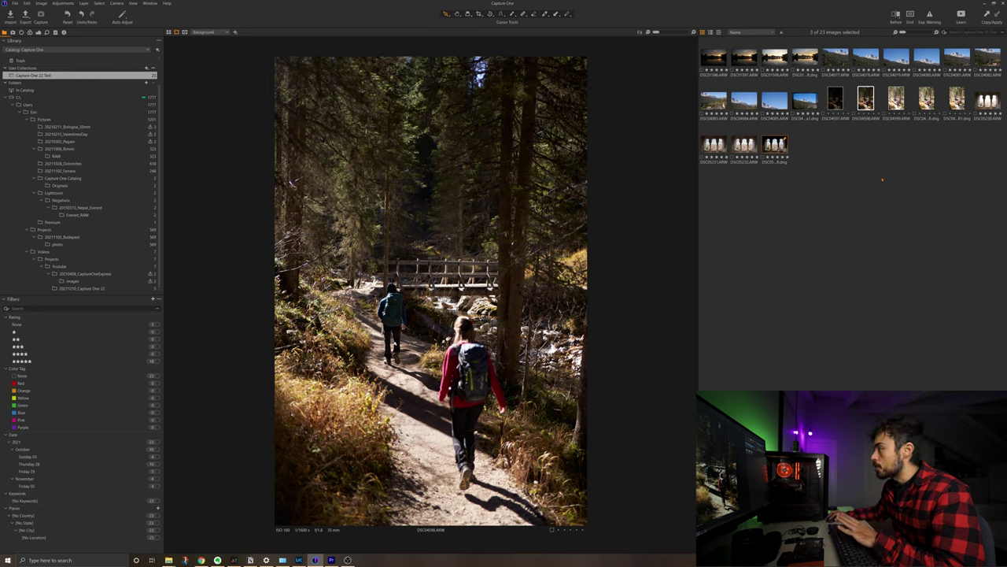
click(926, 98)
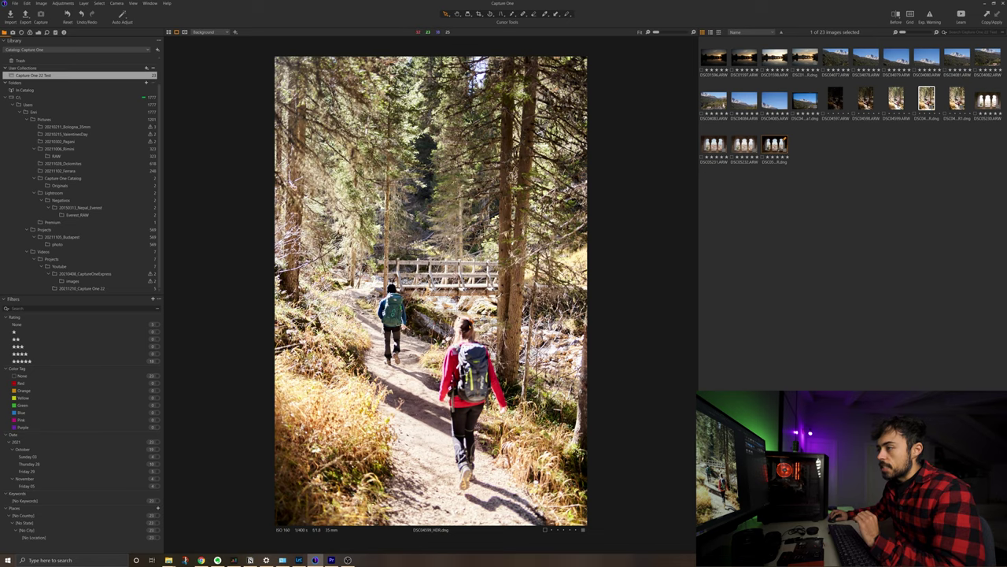
scroll(460, 323, up, 10)
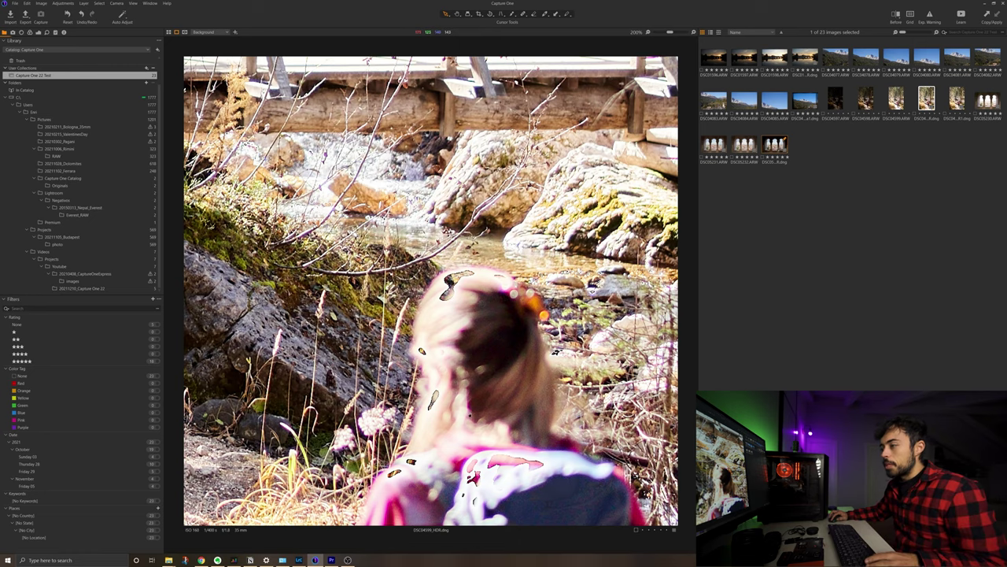
scroll(430, 291, down, 3)
scroll(430, 291, down, 1)
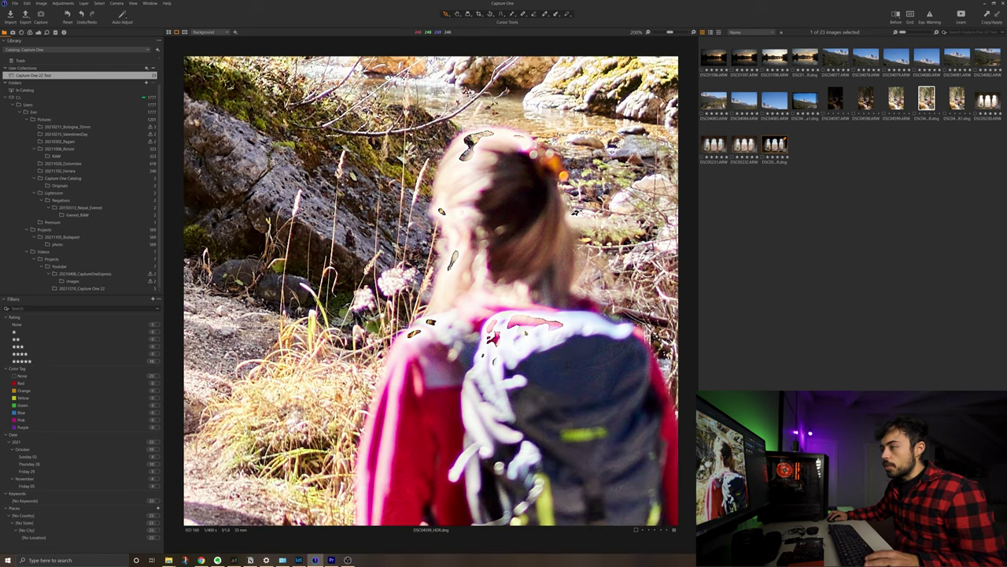
key(ctrl+minus)
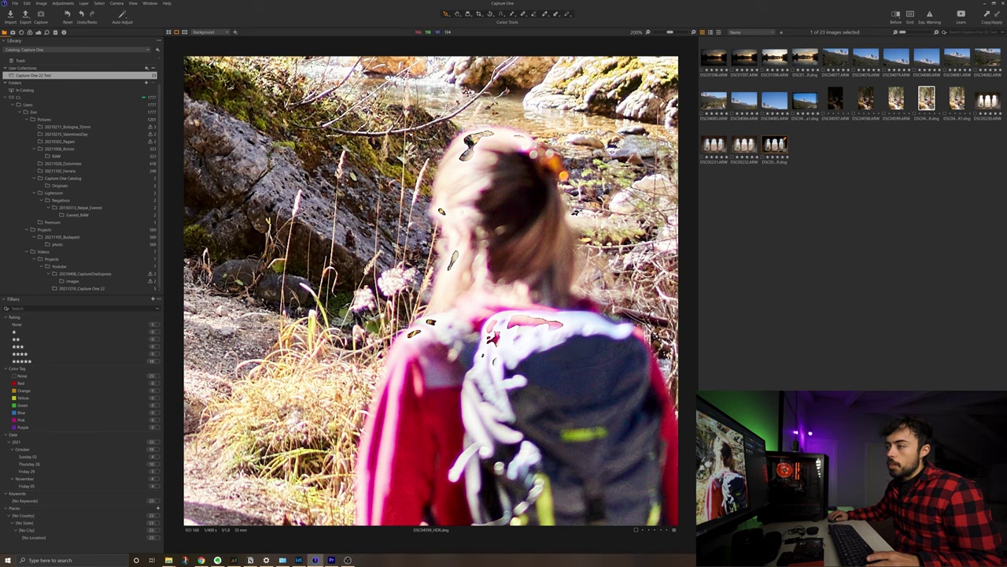
key(ctrl+minus)
key(ctrl+plus)
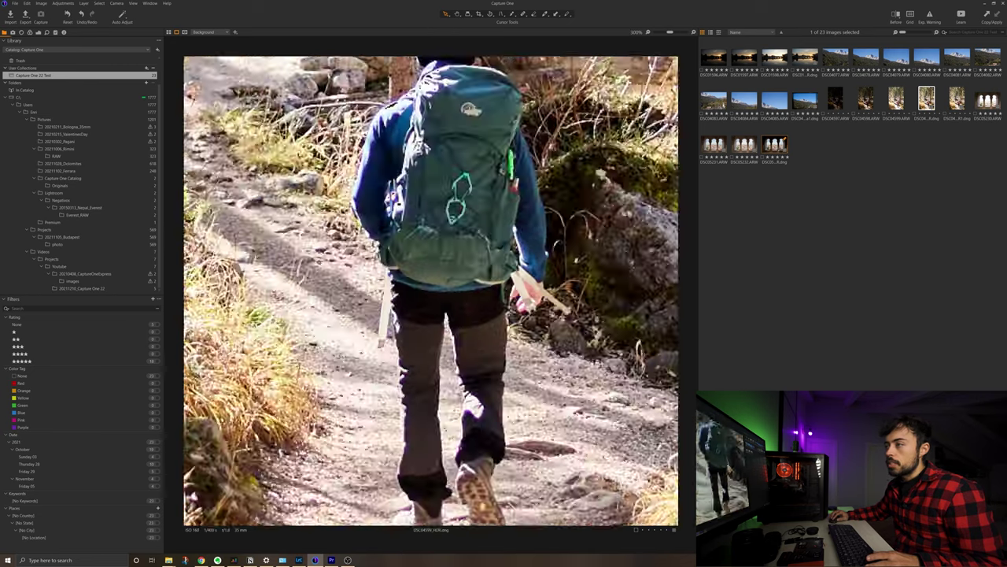
key(ctrl+plus)
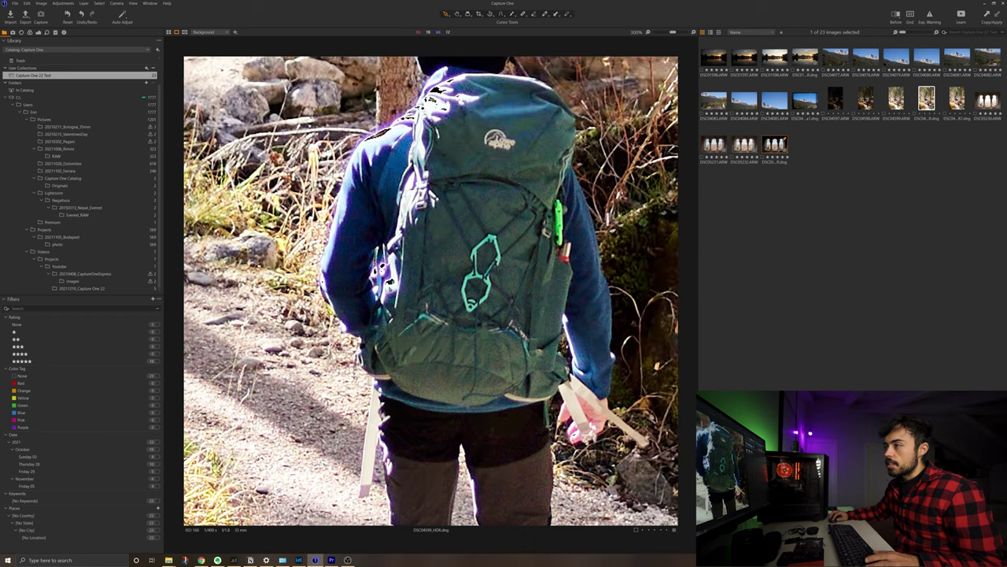
key(ctrl+0)
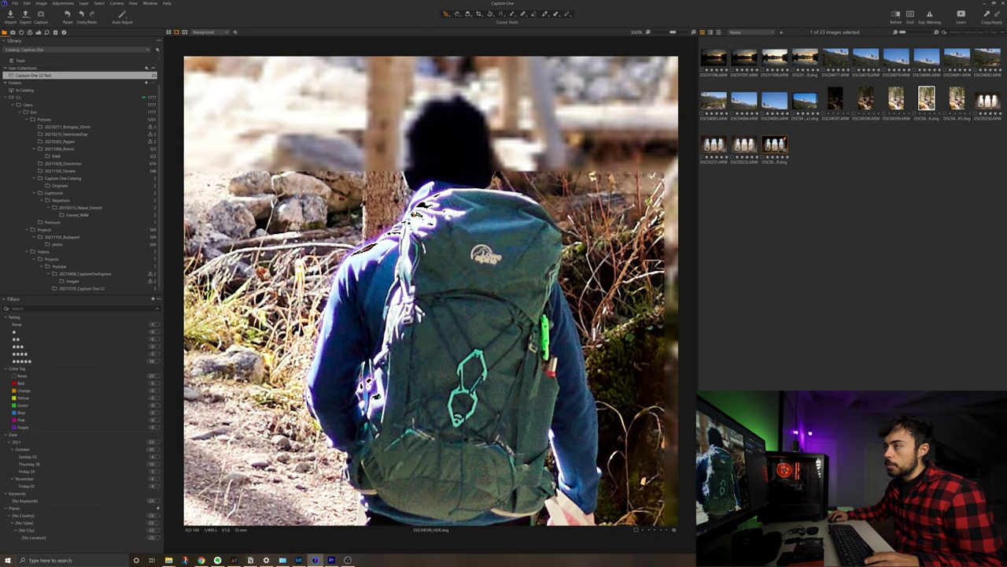